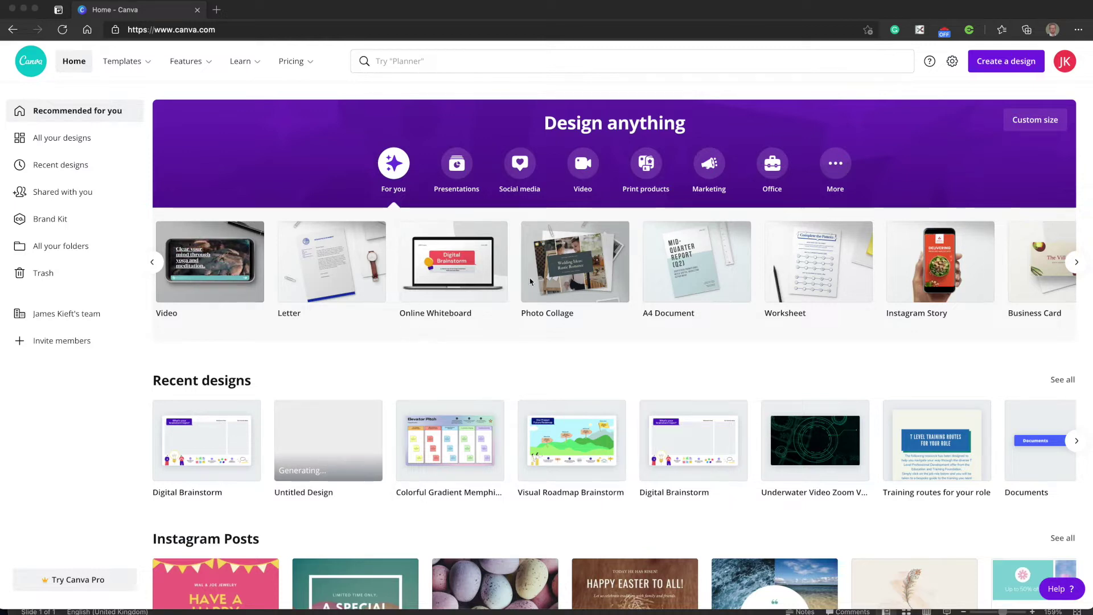
# Step: Create an Online Whiteboard design and apply the Stop Start Continue template to its first page
pyautogui.hscroll(2, 741, 273)
pyautogui.hscroll(-2, 512, 296)
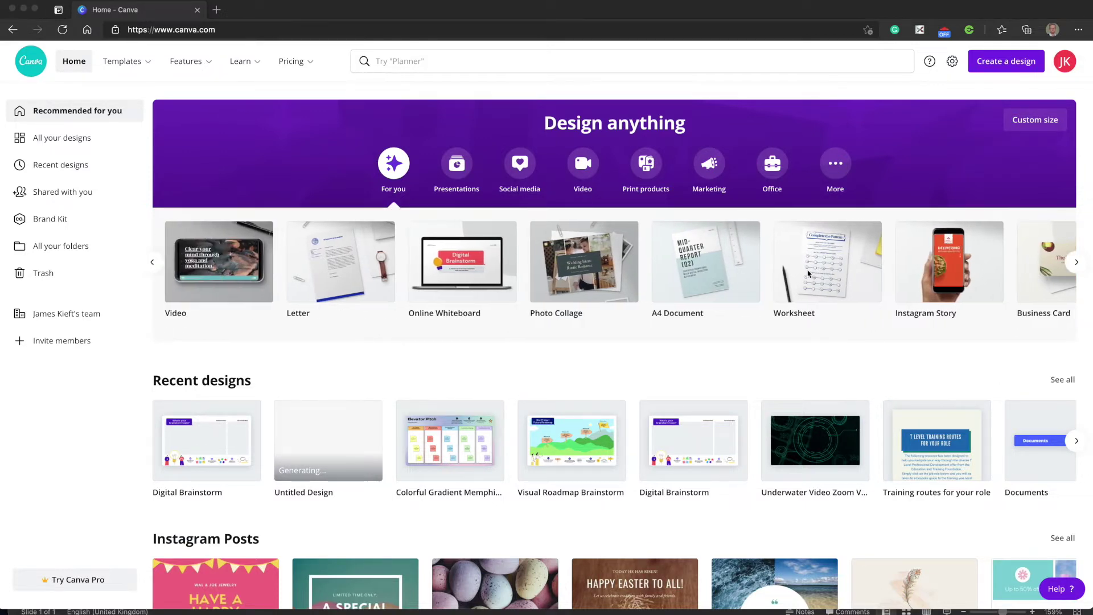
pyautogui.click(446, 317)
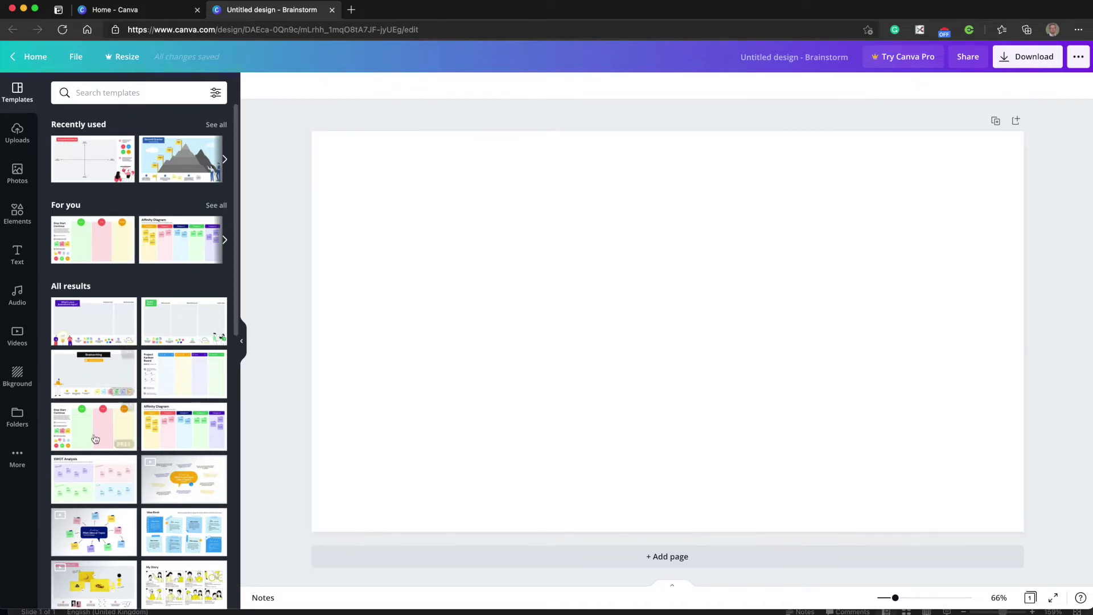
pyautogui.scroll(-1, 95, 439)
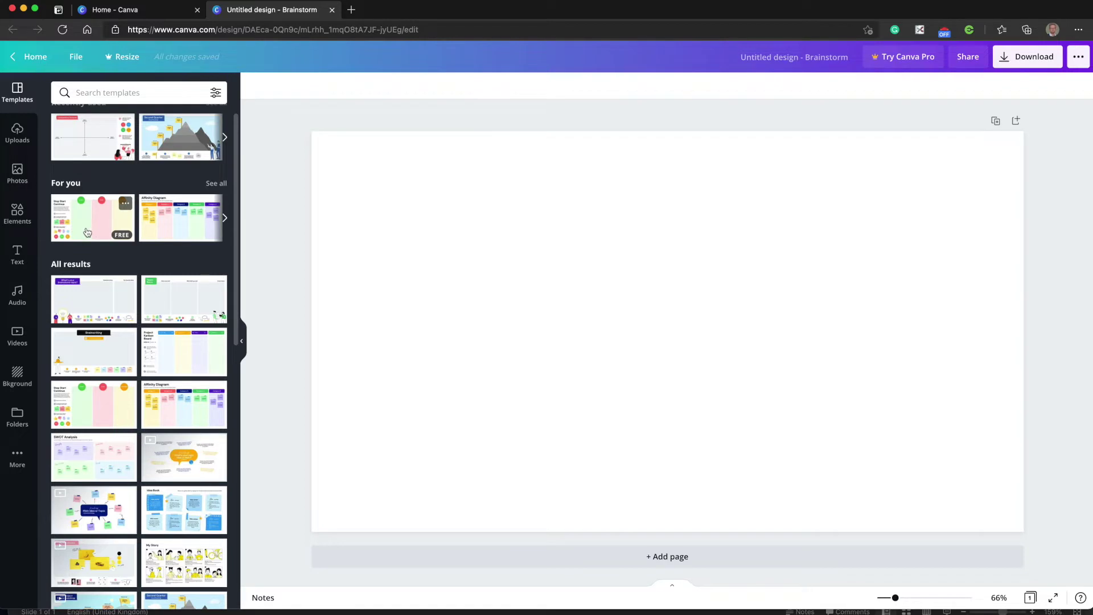
pyautogui.click(87, 228)
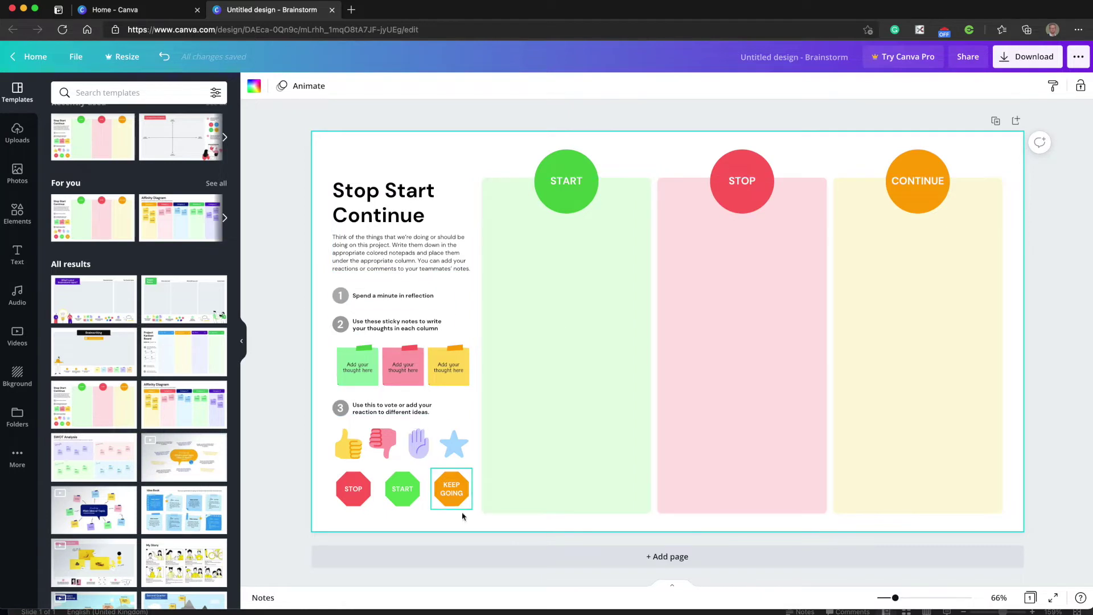
# Step: Add two pages, applying the Affinity Diagram template to page 2 and the SWOT Analysis template to page 3
pyautogui.click(627, 562)
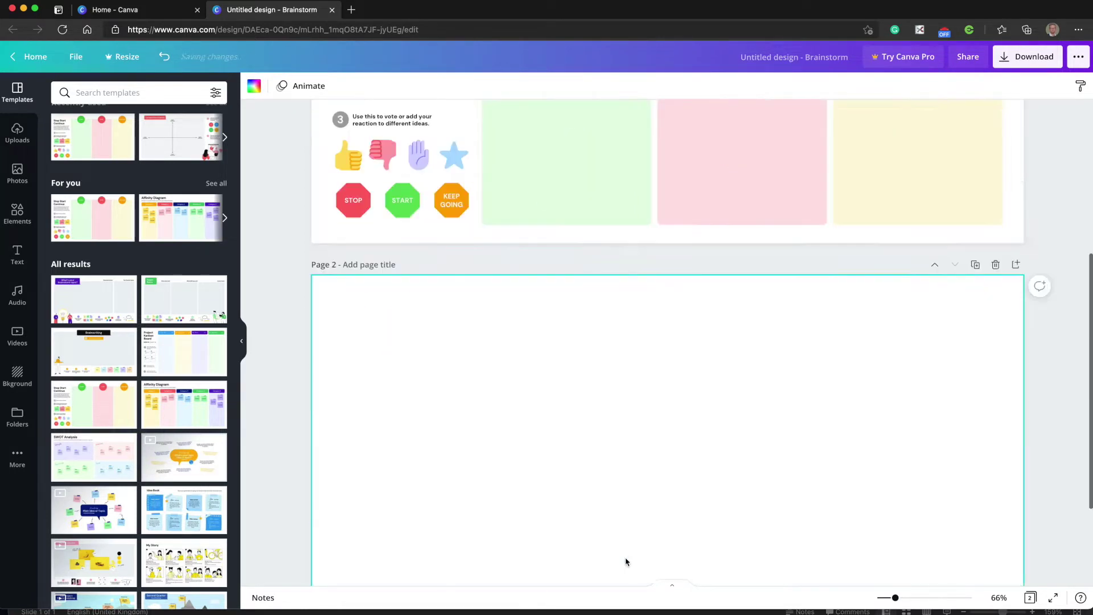
pyautogui.click(177, 232)
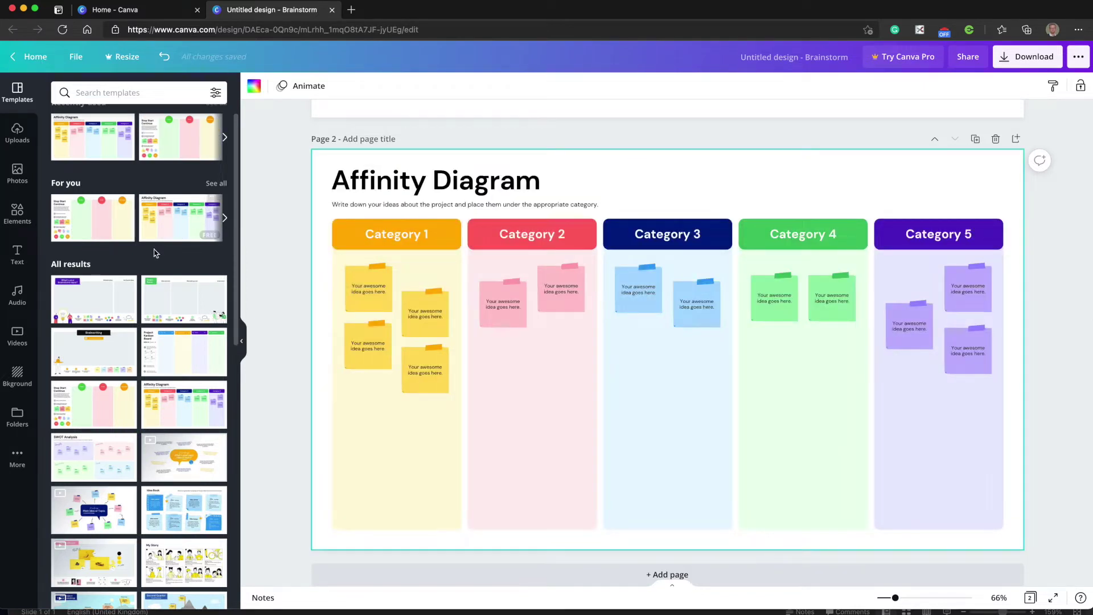
pyautogui.click(634, 579)
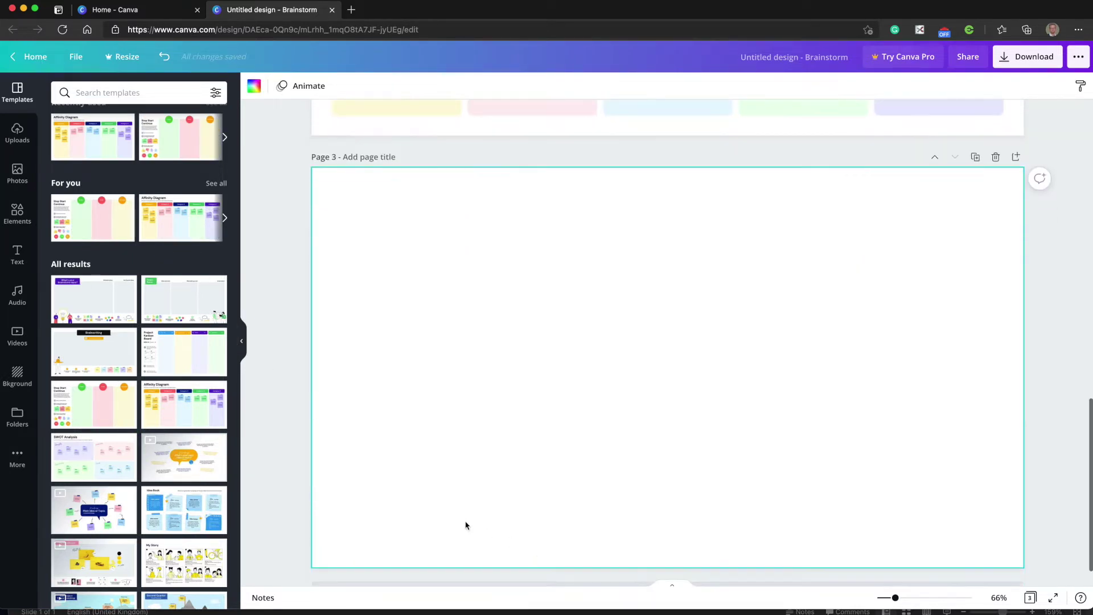
pyautogui.click(96, 301)
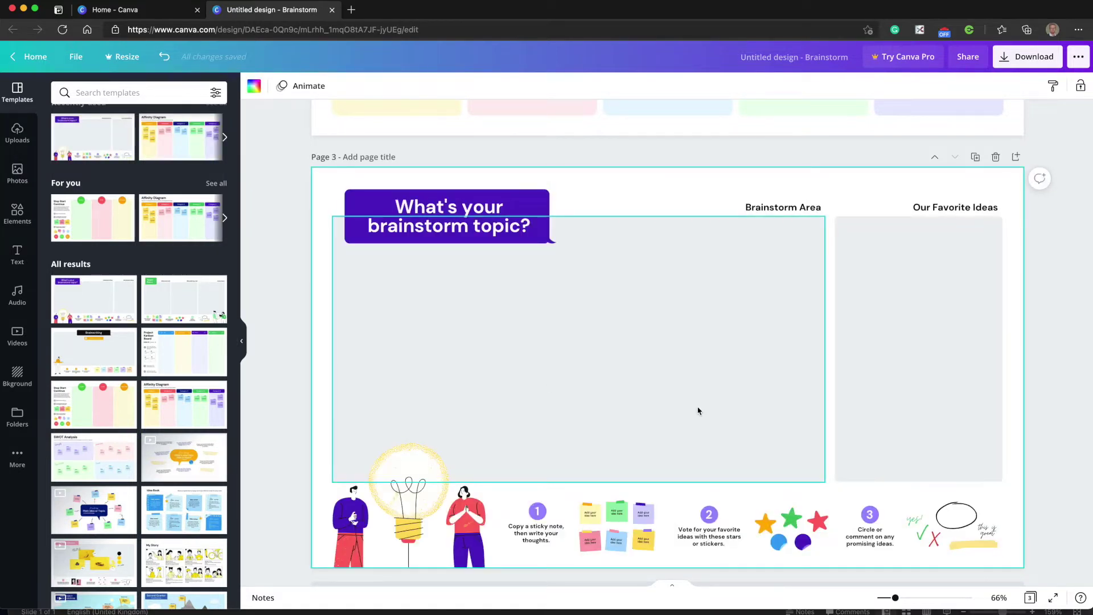
pyautogui.click(105, 466)
pyautogui.scroll(-2, 105, 466)
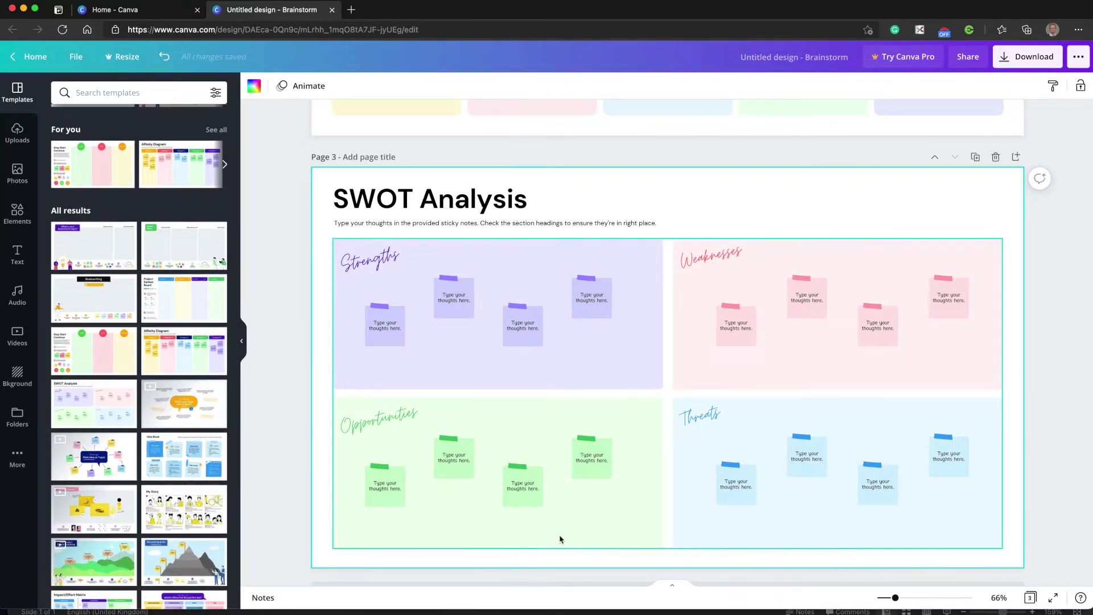
# Step: Add a fourth page and apply the blue Idea Book page of the Idea Book Brainstorm template to it
pyautogui.scroll(-1, 558, 538)
pyautogui.click(664, 556)
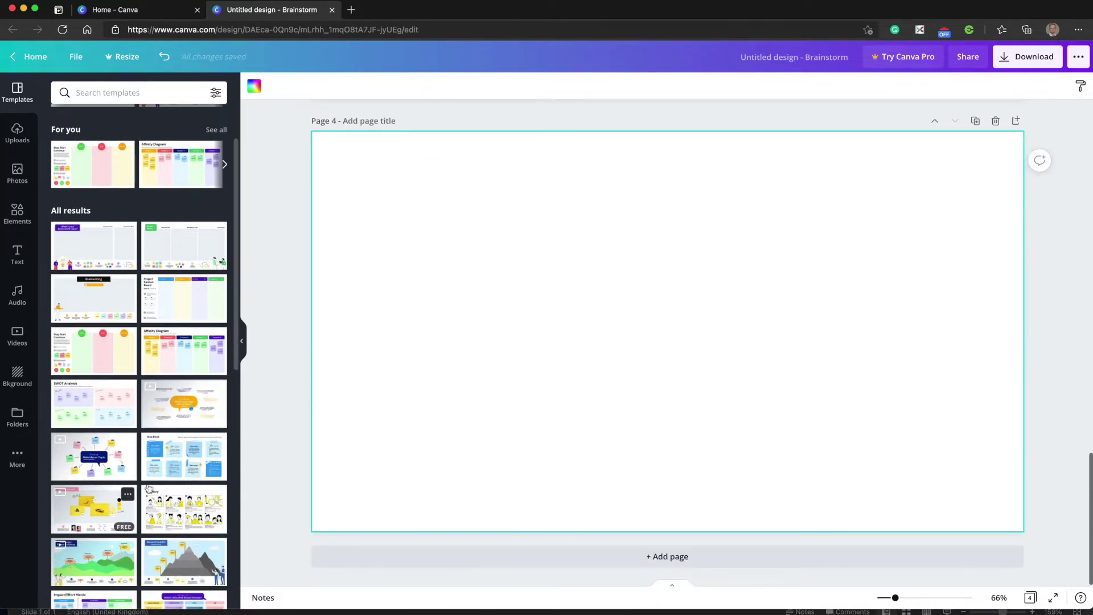
pyautogui.click(152, 459)
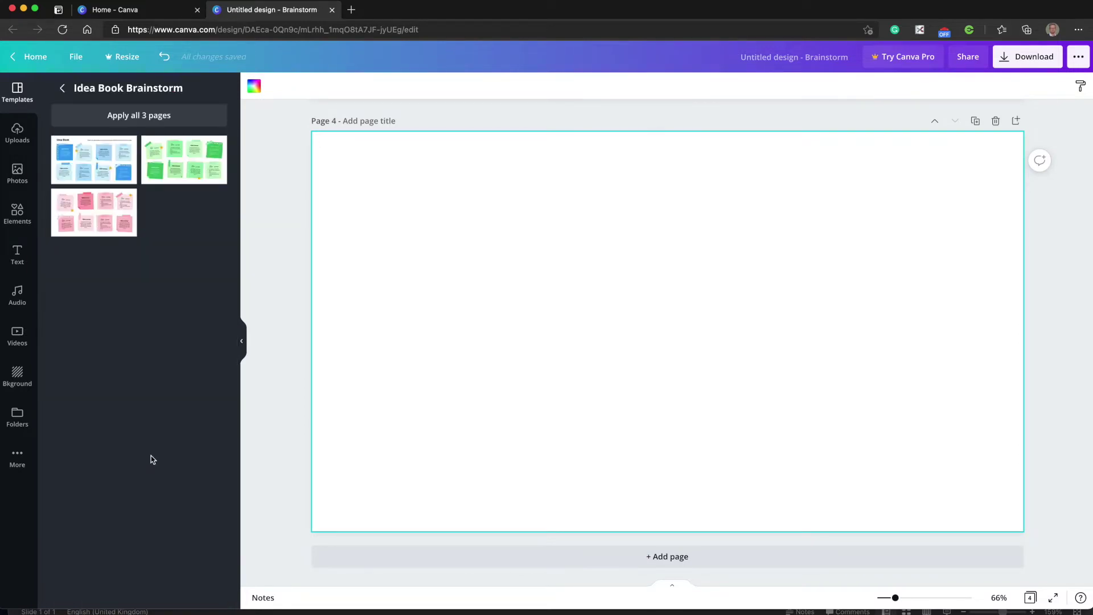
pyautogui.click(93, 161)
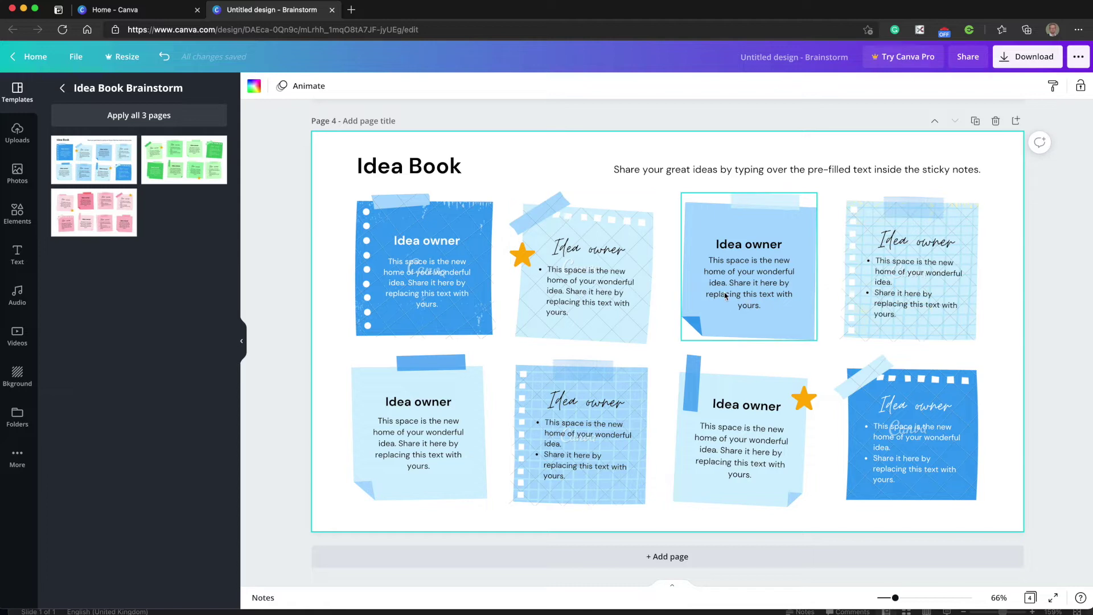
# Step: Delete the watermarked paper behind the second note in the upper row and place a copy of the neighbouring plain blue note there
pyautogui.click(590, 294)
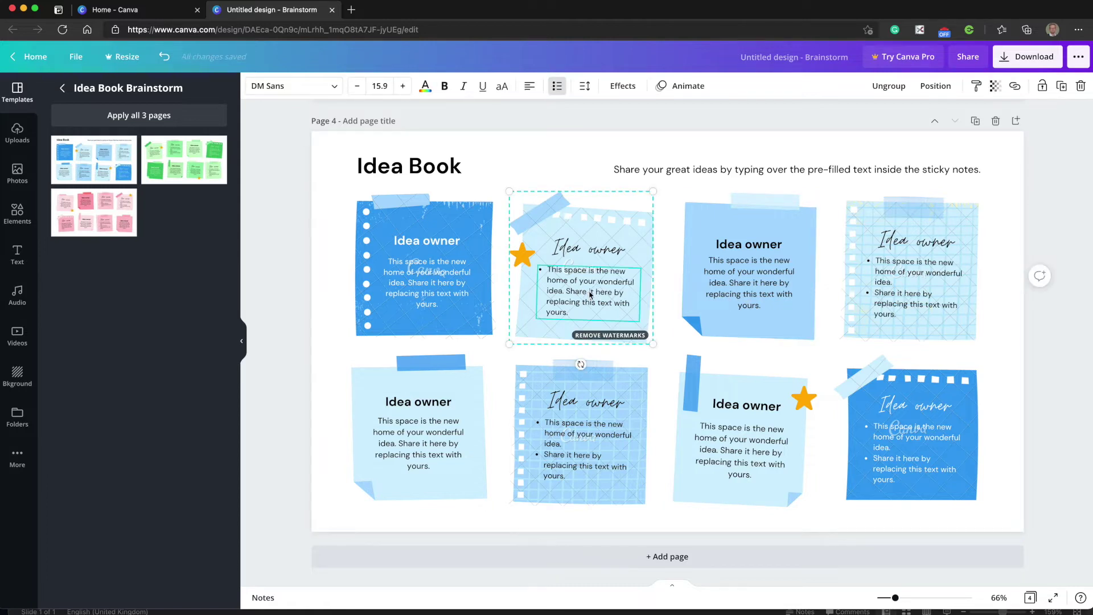
pyautogui.click(647, 246)
pyautogui.press('Delete')
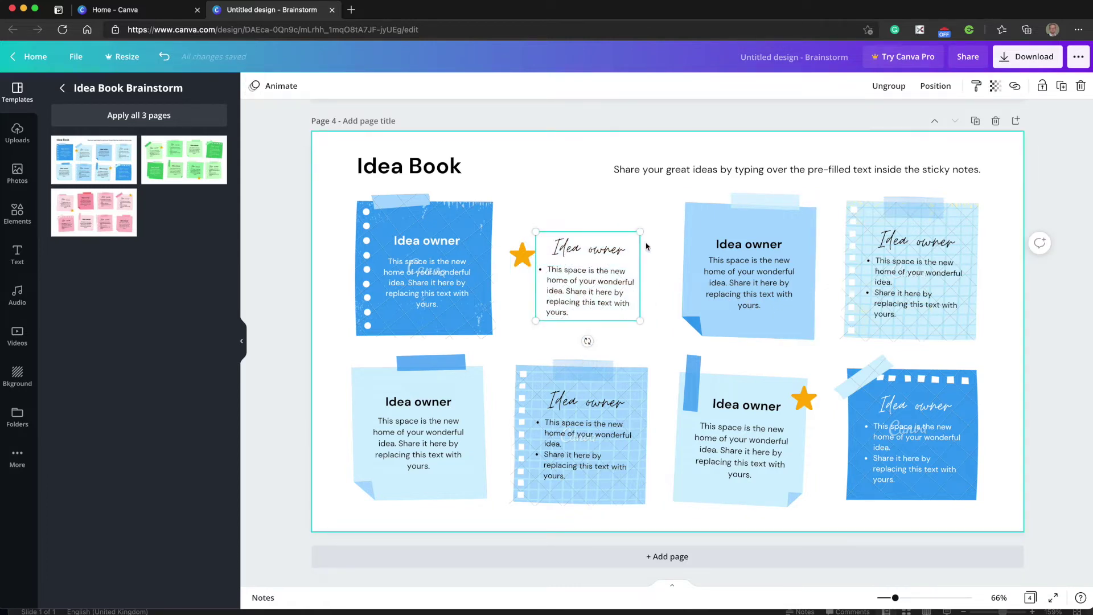
pyautogui.click(750, 228)
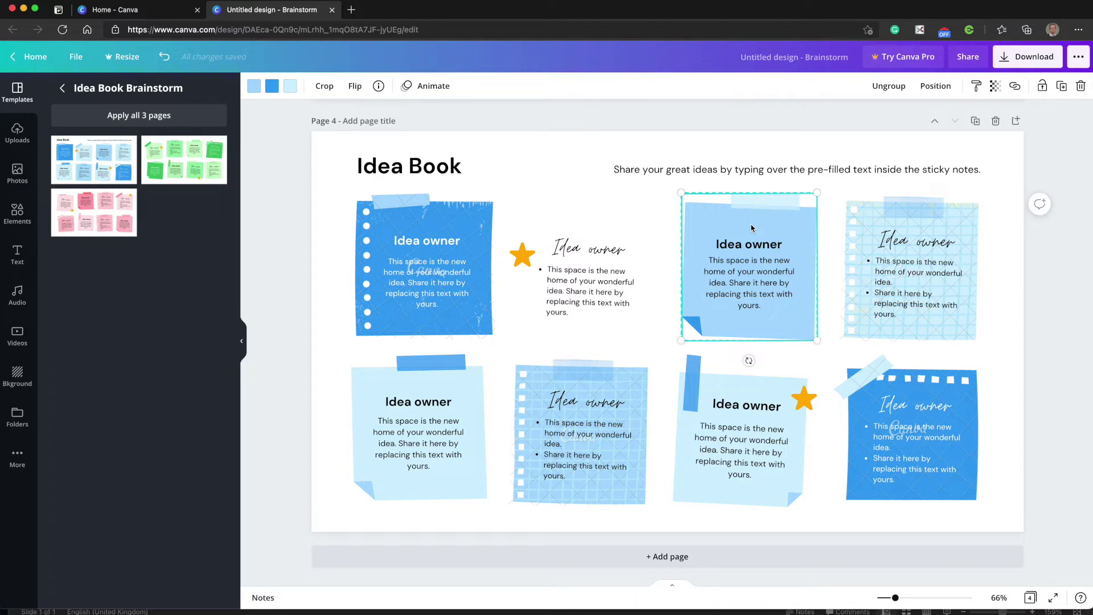
pyautogui.moveTo(740, 224); pyautogui.dragTo(616, 223)
pyautogui.click(945, 291)
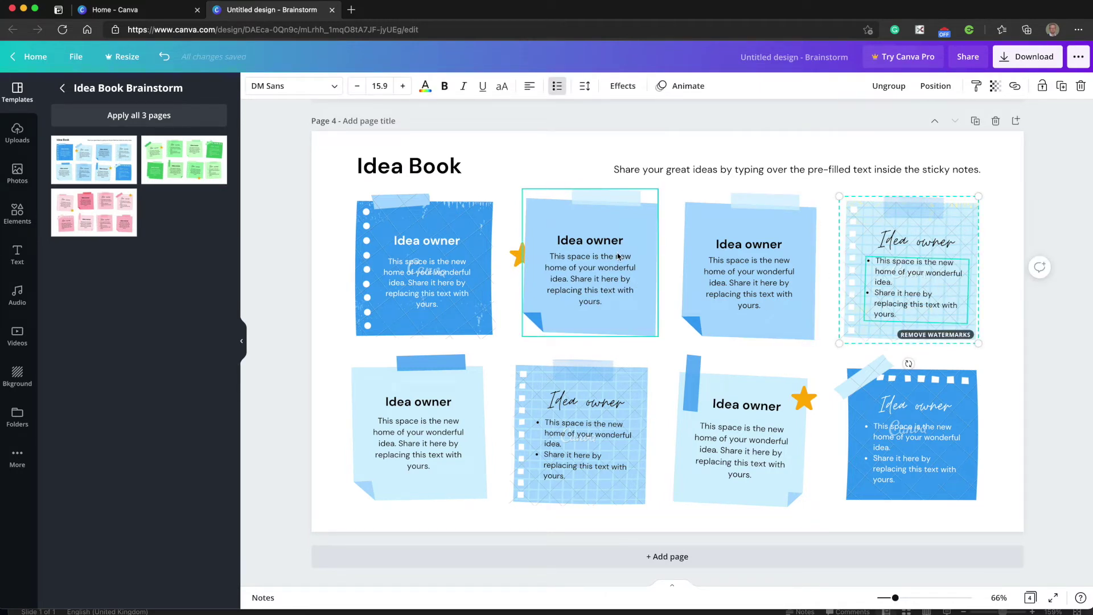
# Step: Check the download cost of the premium images, close the download options and delete the Idea Book page
pyautogui.click(1018, 58)
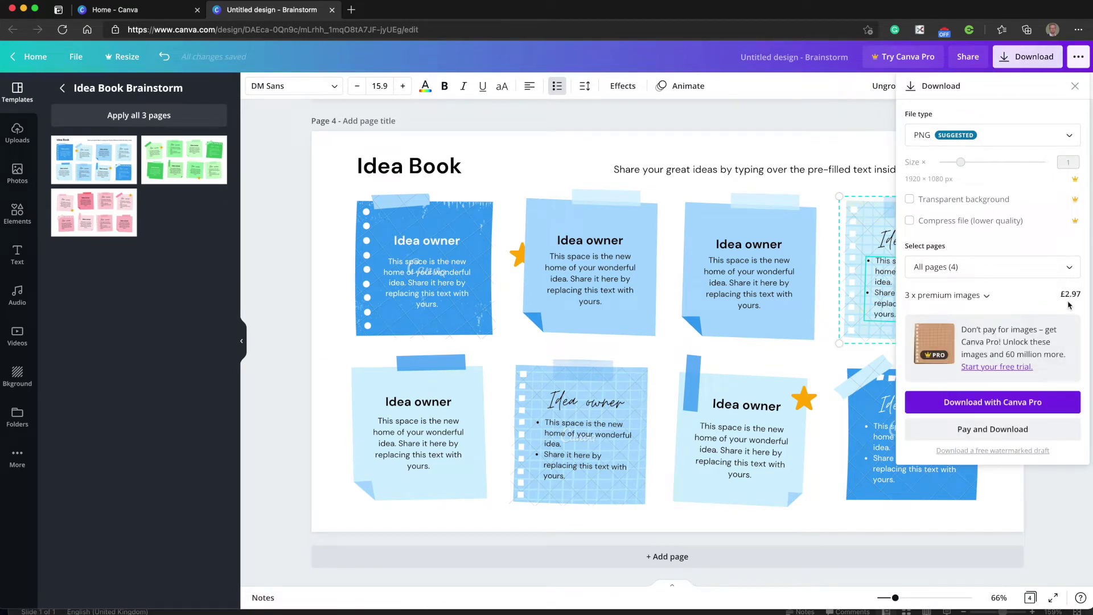
pyautogui.click(1075, 86)
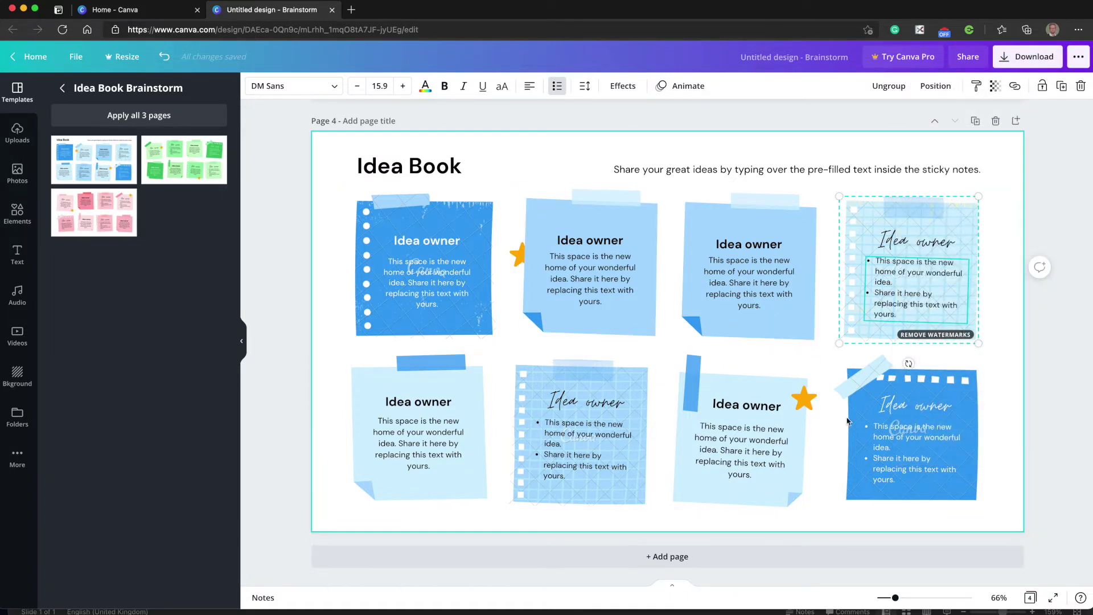
pyautogui.click(996, 120)
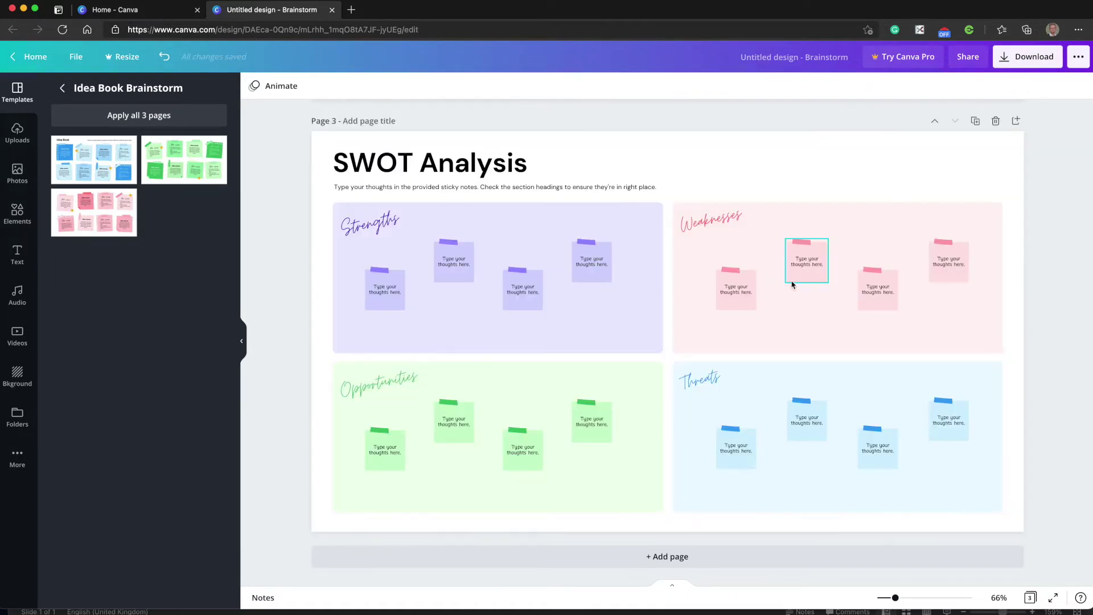
# Step: Review the Stop Start Continue, Affinity Diagram and SWOT Analysis pages of the design
pyautogui.scroll(3, 741, 307)
pyautogui.scroll(10, 693, 333)
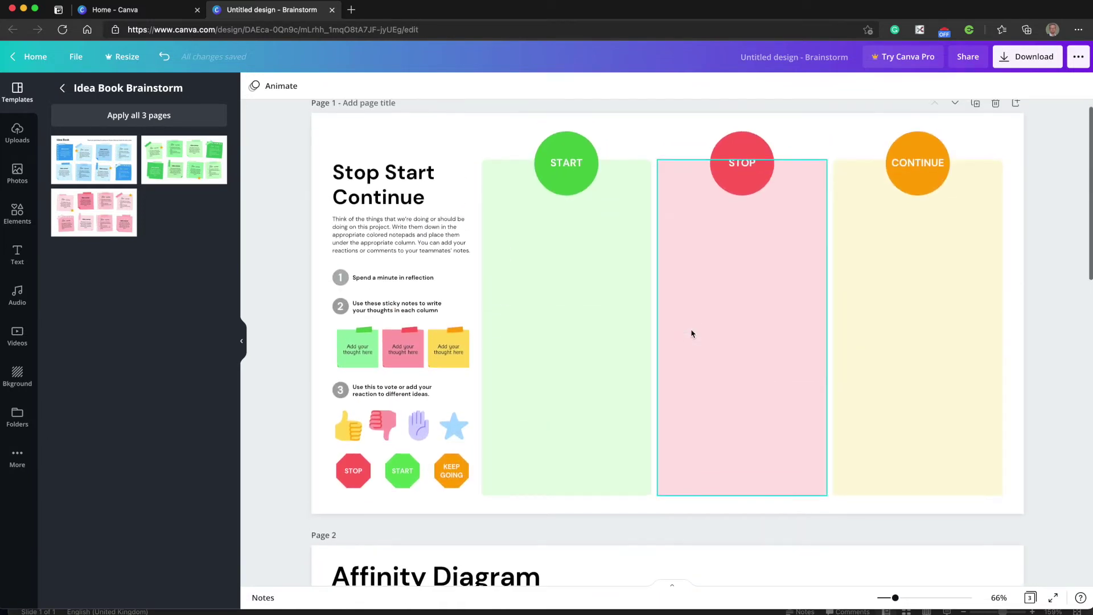
pyautogui.scroll(-2, 692, 333)
pyautogui.scroll(-10, 692, 333)
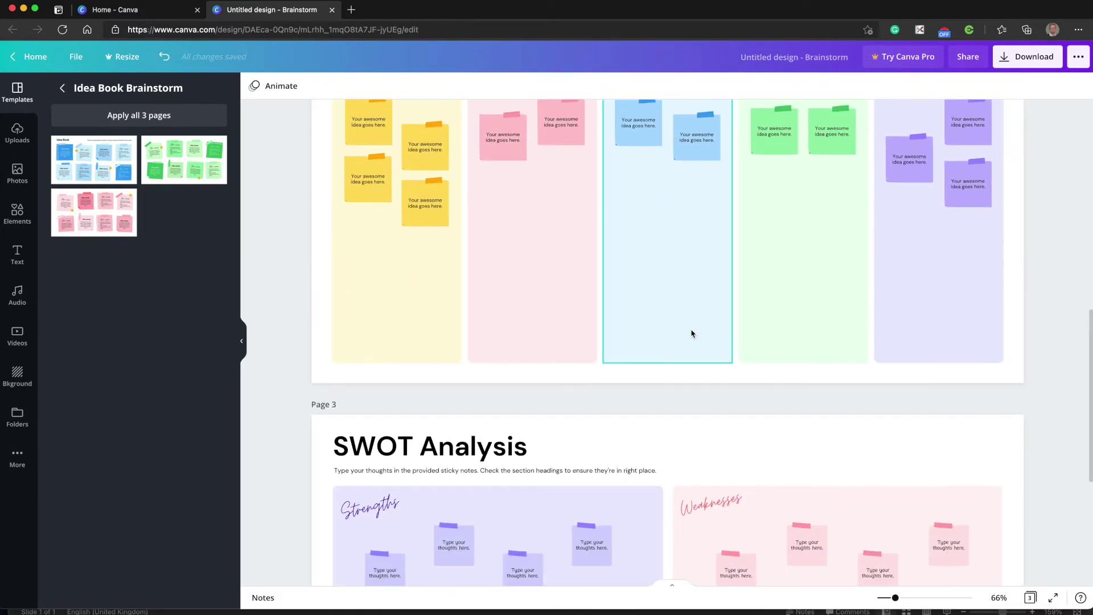
pyautogui.scroll(1, 692, 333)
pyautogui.scroll(10, 692, 334)
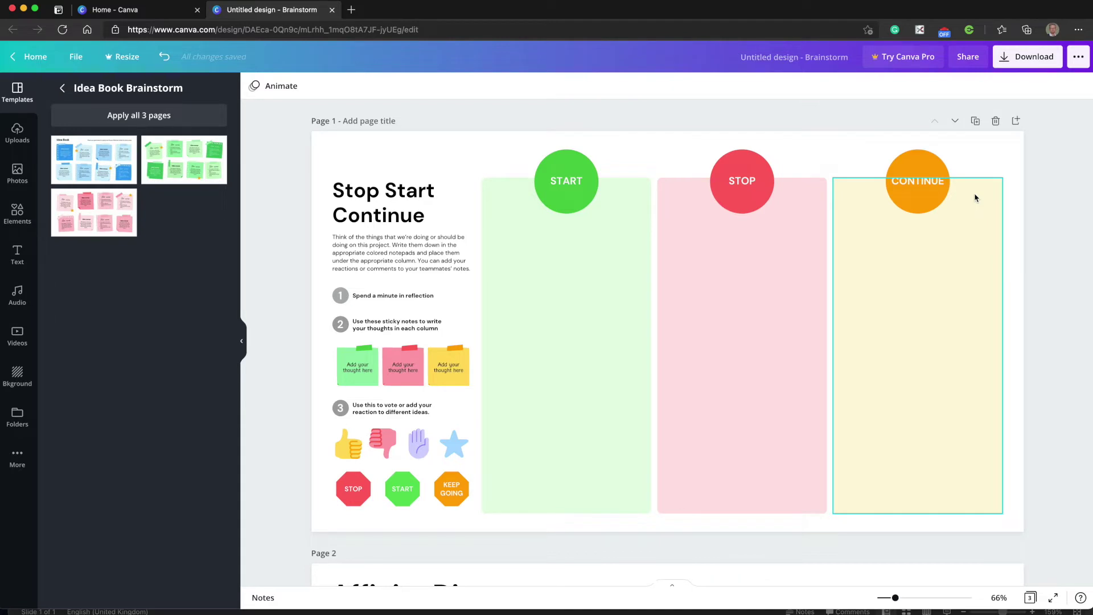
pyautogui.scroll(-1, 977, 196)
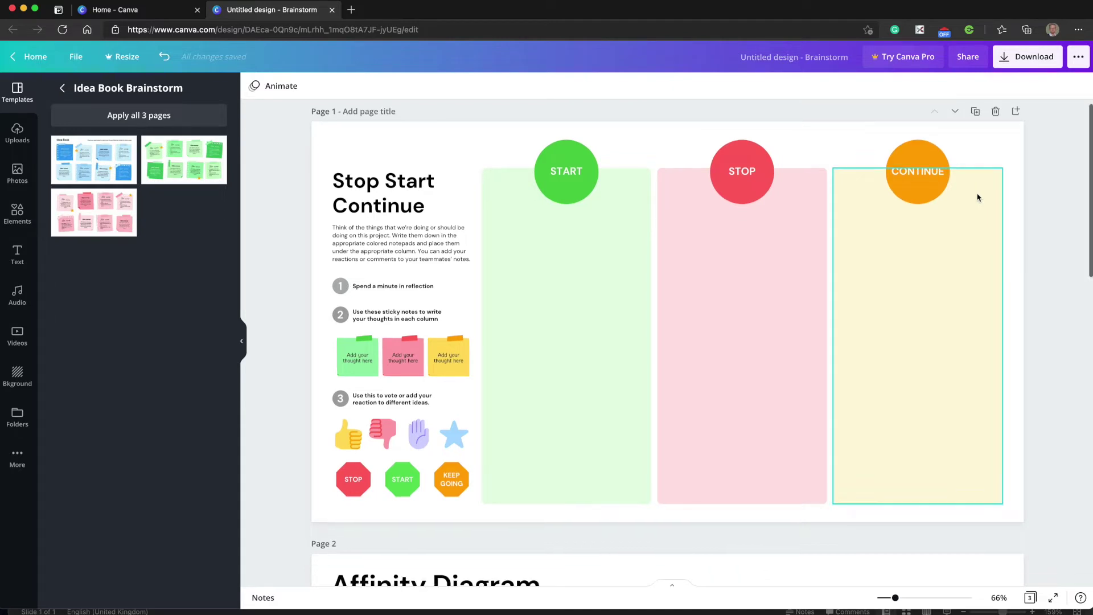
# Step: Export all pages of the design as a Microsoft PowerPoint document and save the downloaded file
pyautogui.click(1083, 64)
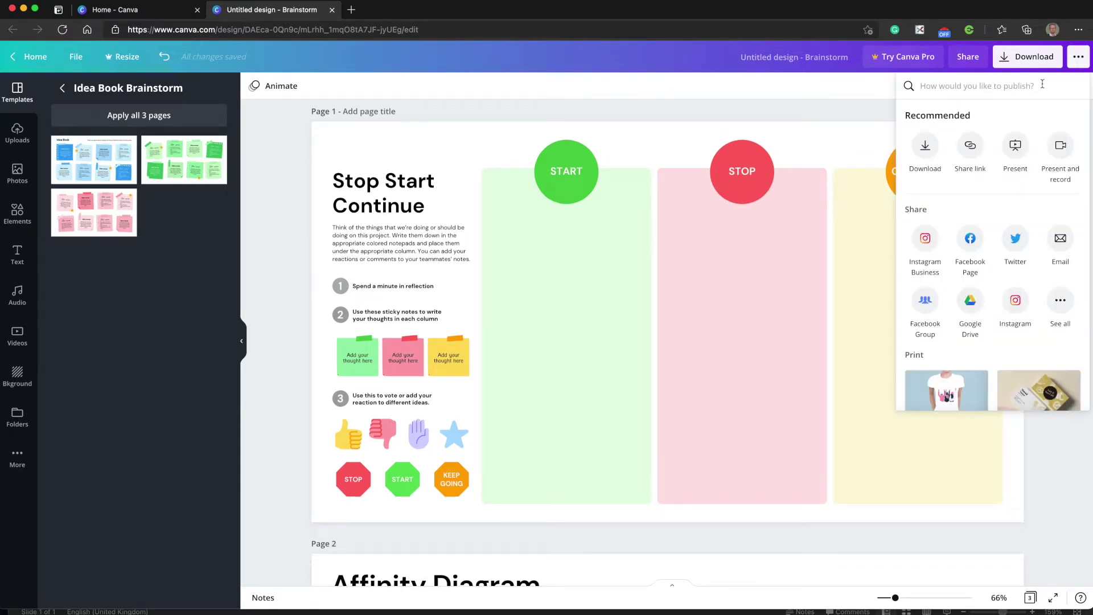
pyautogui.click(1063, 305)
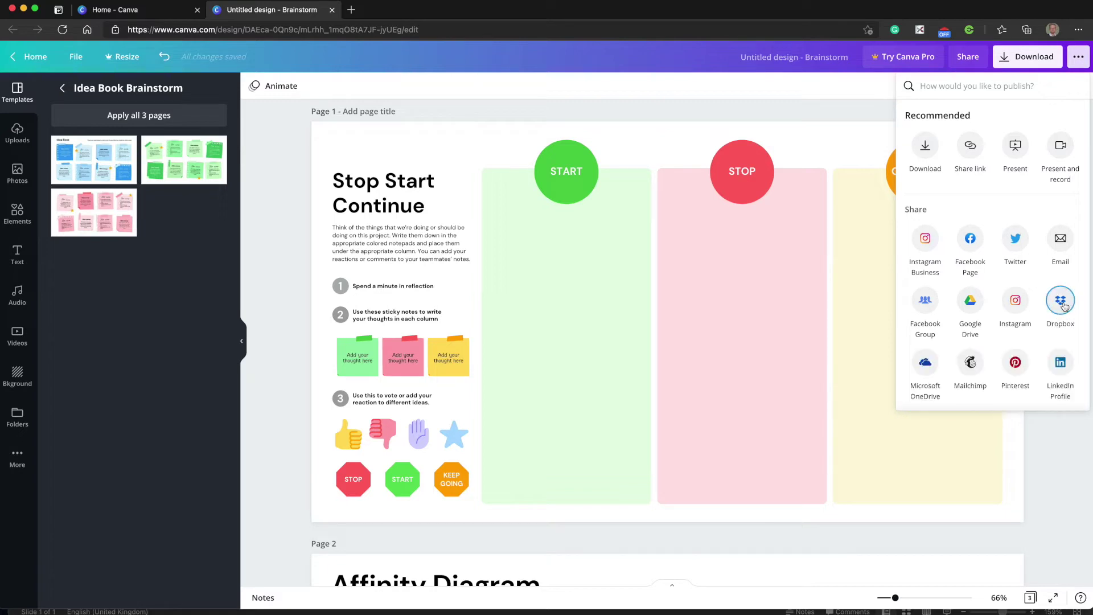
pyautogui.scroll(-3, 1016, 357)
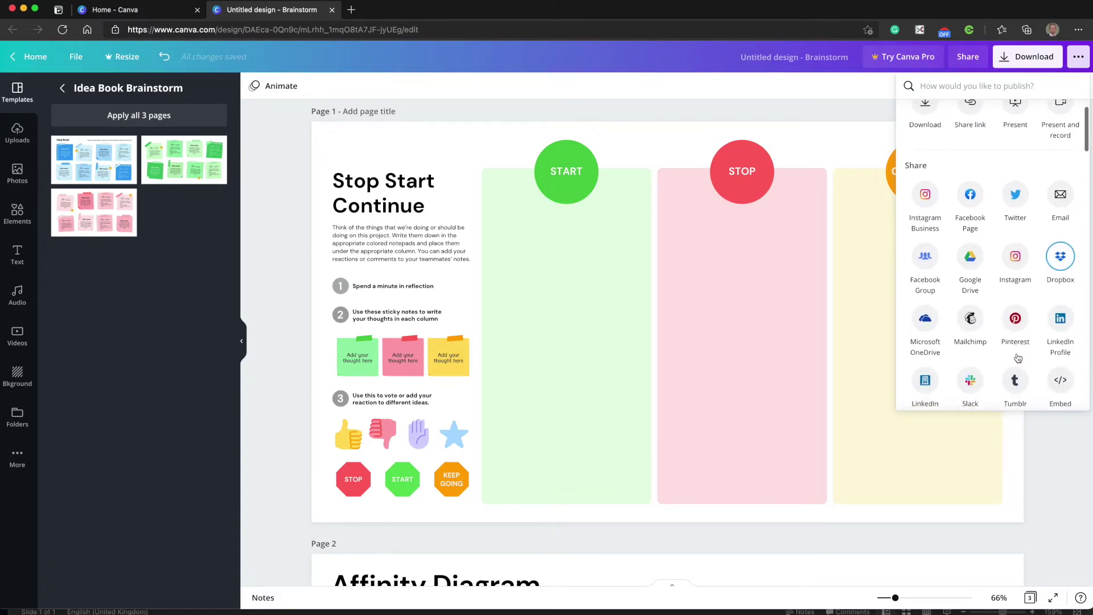
pyautogui.scroll(-2, 1004, 357)
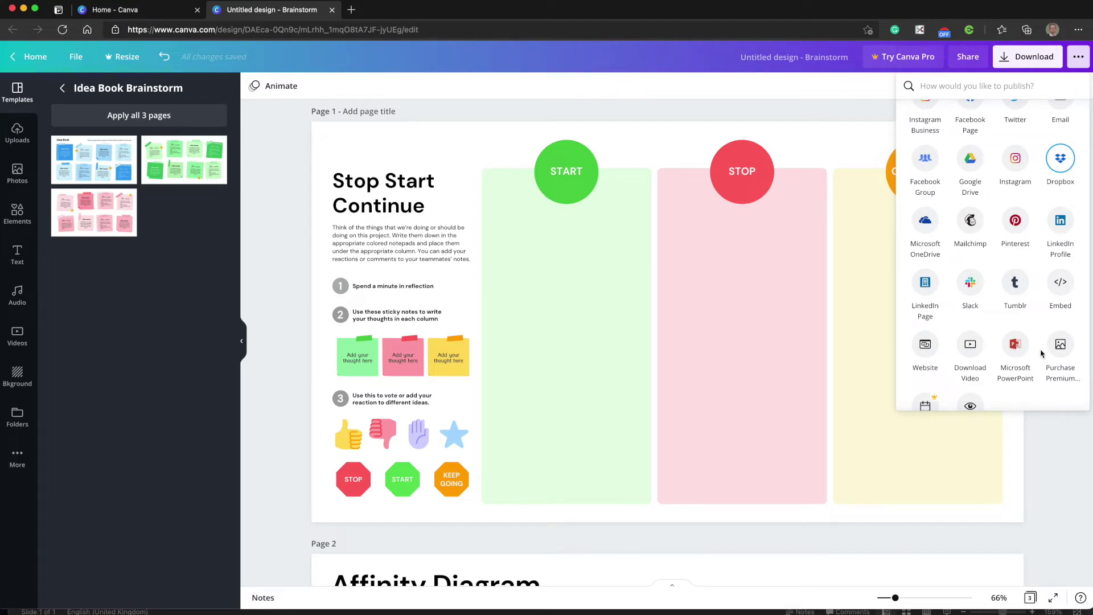
pyautogui.click(1016, 346)
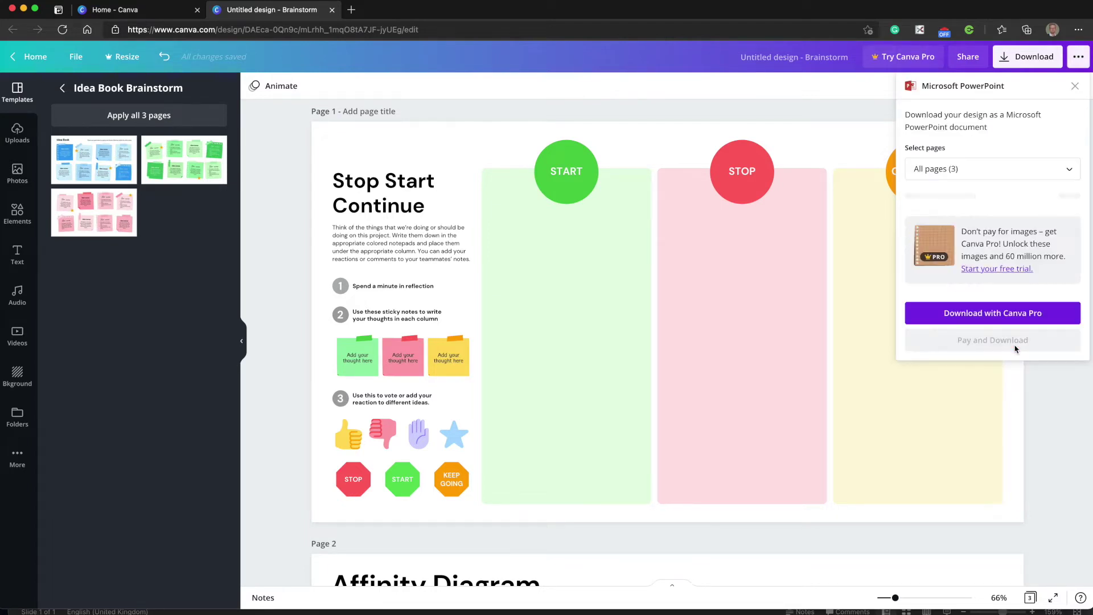
pyautogui.click(1029, 206)
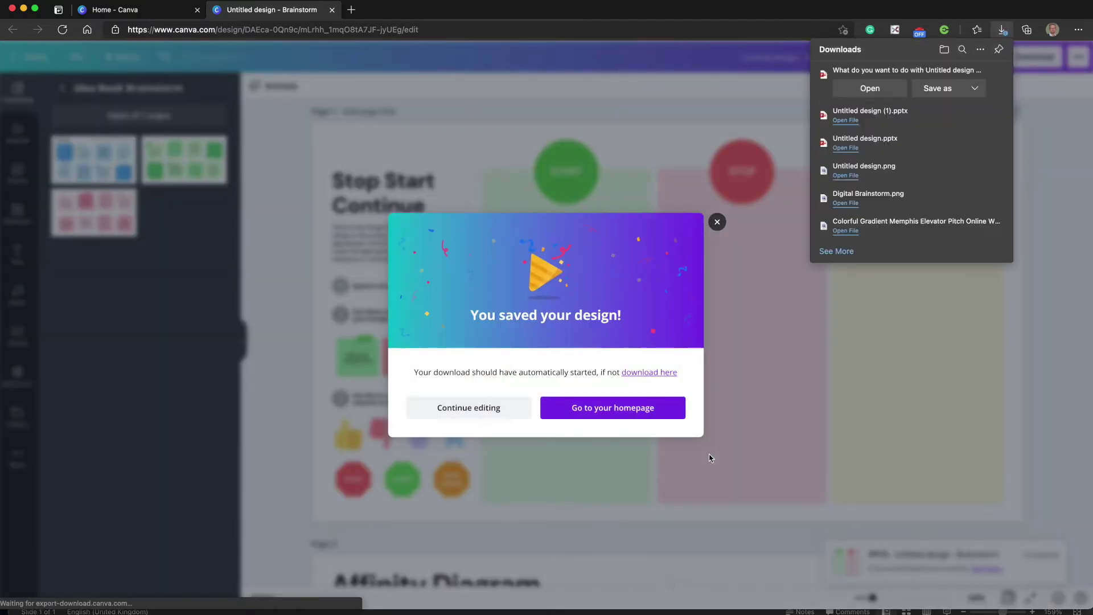
pyautogui.click(977, 91)
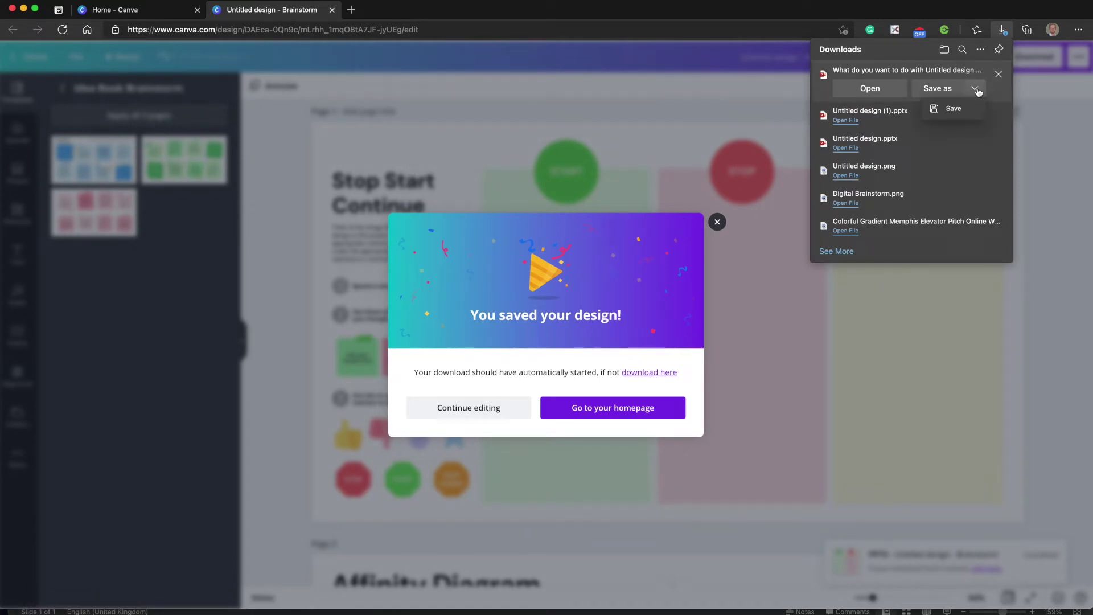
pyautogui.click(960, 109)
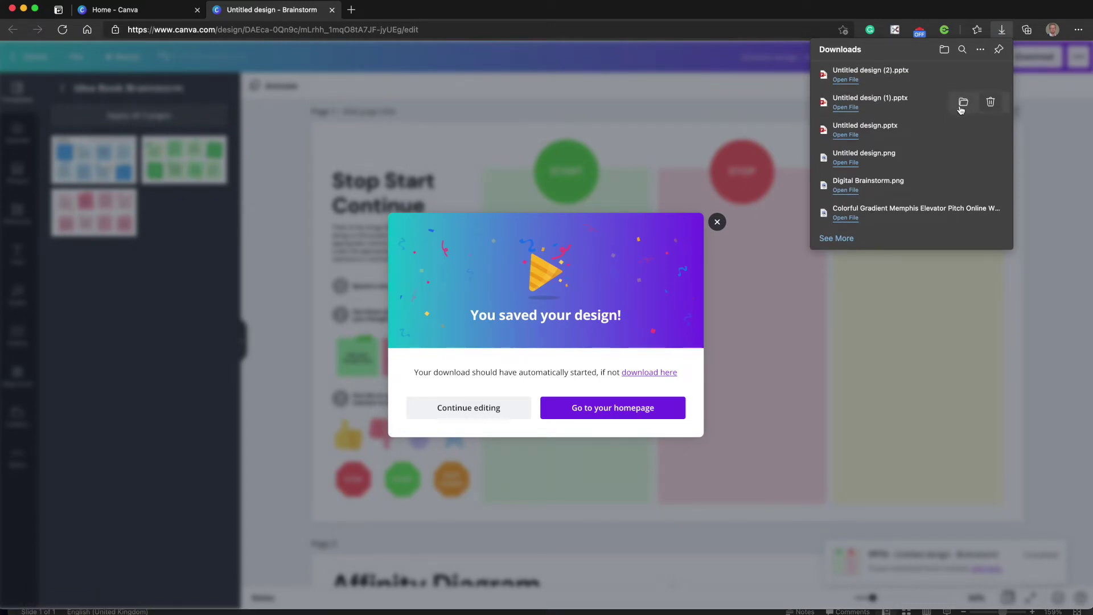
# Step: Open Untitled design (2).pptx from the Downloads folder in PowerPoint and move its window up the screen
pyautogui.click(964, 75)
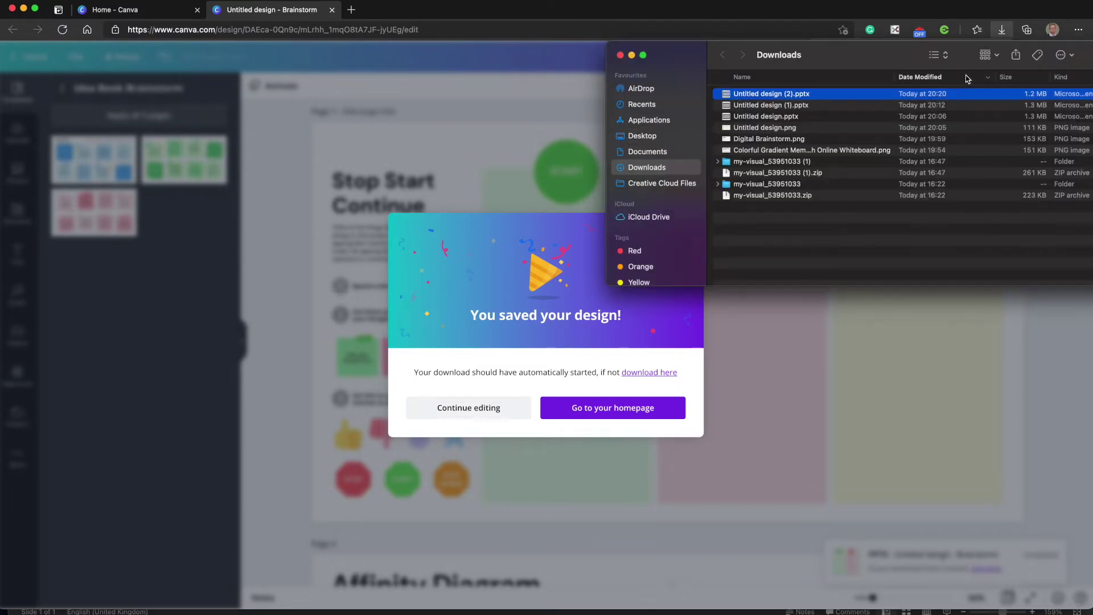
pyautogui.rightClick(773, 98)
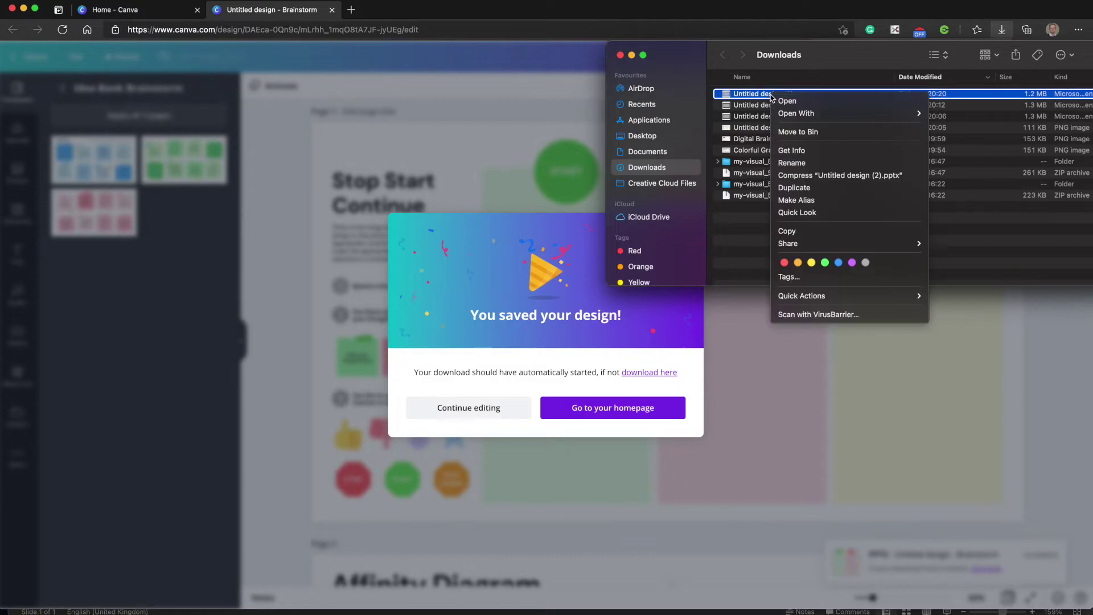
pyautogui.click(783, 105)
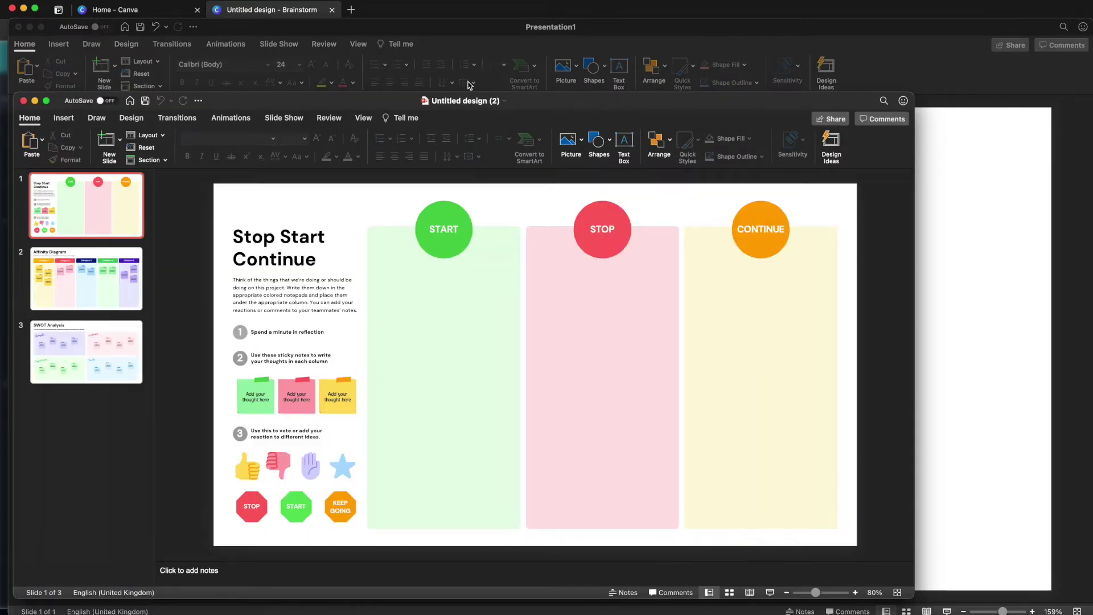
pyautogui.moveTo(551, 100); pyautogui.dragTo(548, 18)
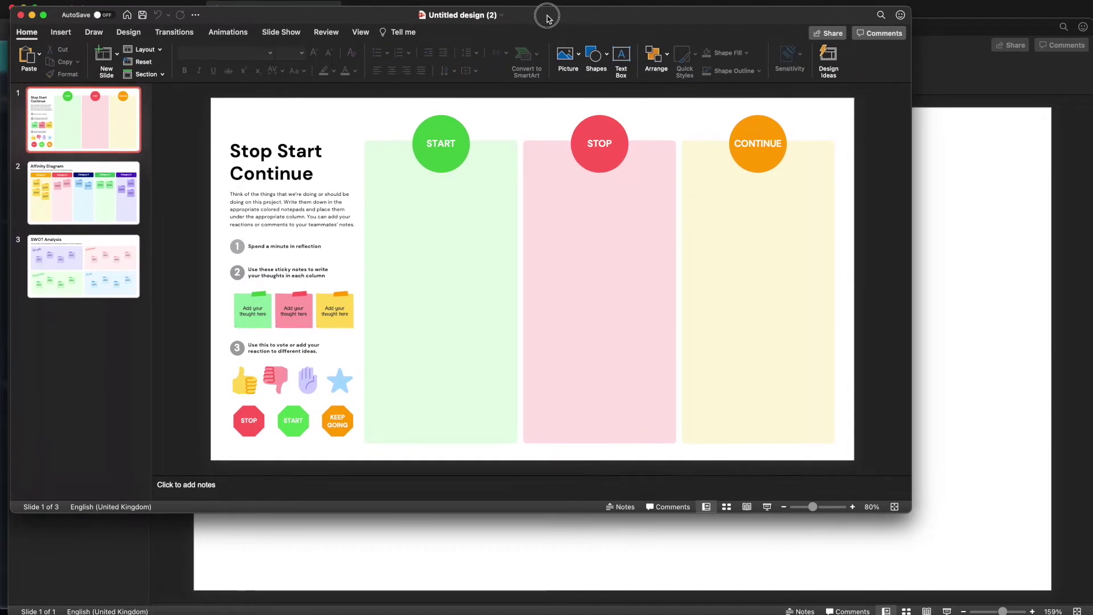
# Step: Enlarge the presentation window and move the three sticky notes off the slide, just below the Continue column
pyautogui.moveTo(909, 511); pyautogui.dragTo(1064, 568)
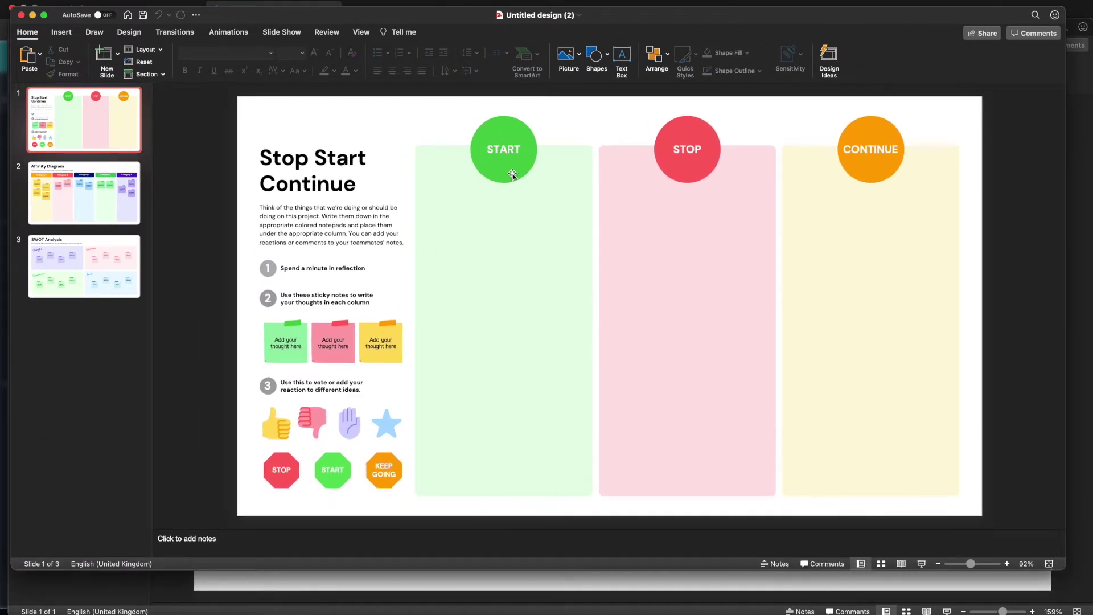
pyautogui.click(496, 149)
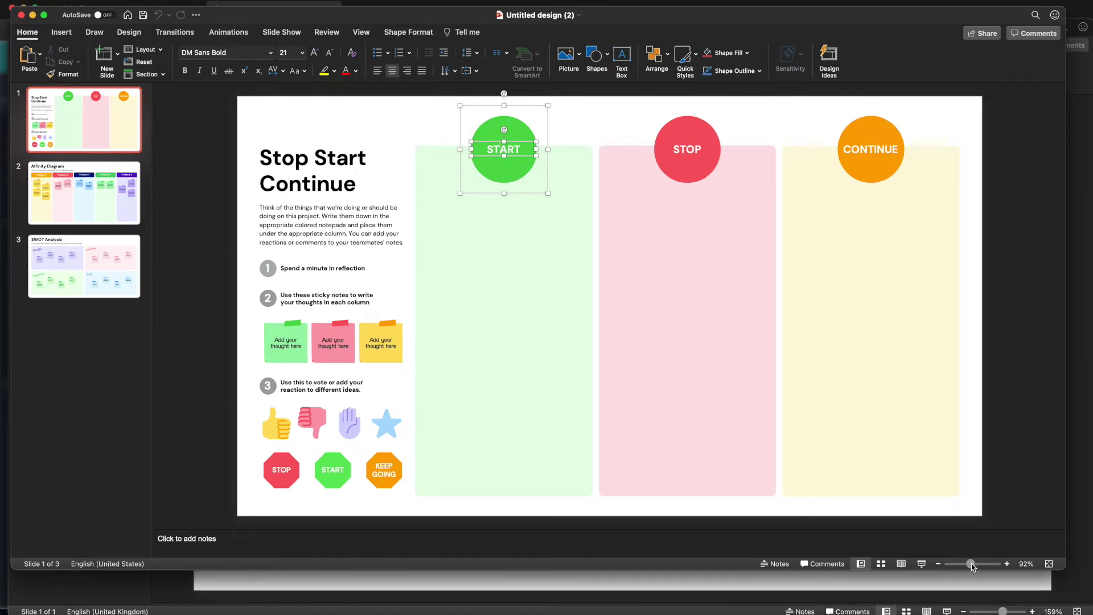
pyautogui.moveTo(973, 567); pyautogui.dragTo(964, 564)
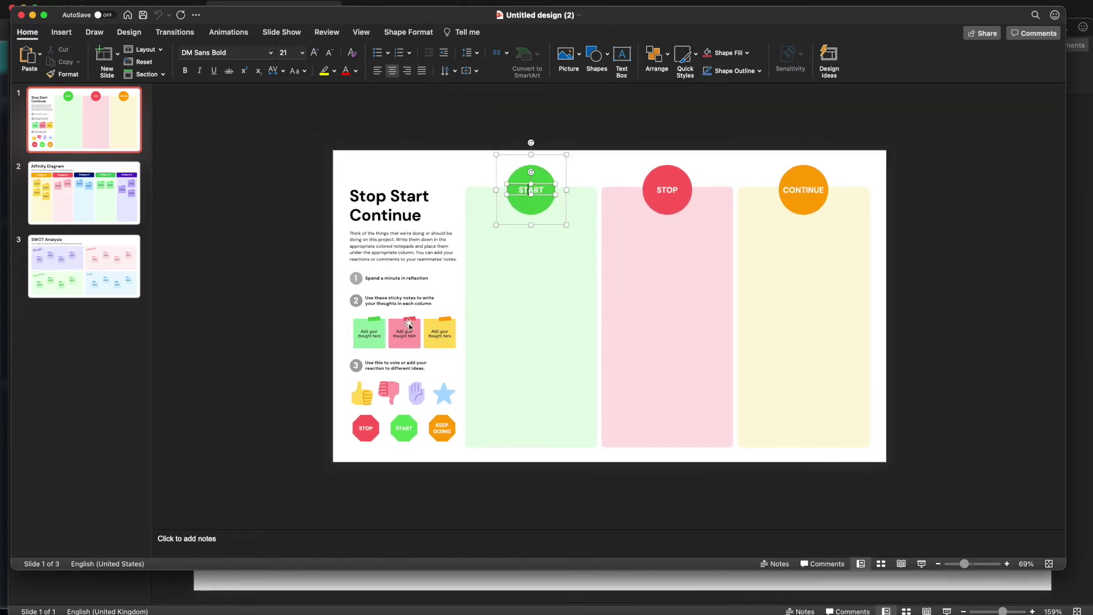
pyautogui.click(344, 319)
pyautogui.moveTo(341, 313); pyautogui.dragTo(473, 368)
pyautogui.moveTo(415, 342); pyautogui.dragTo(831, 503)
pyautogui.click(725, 510)
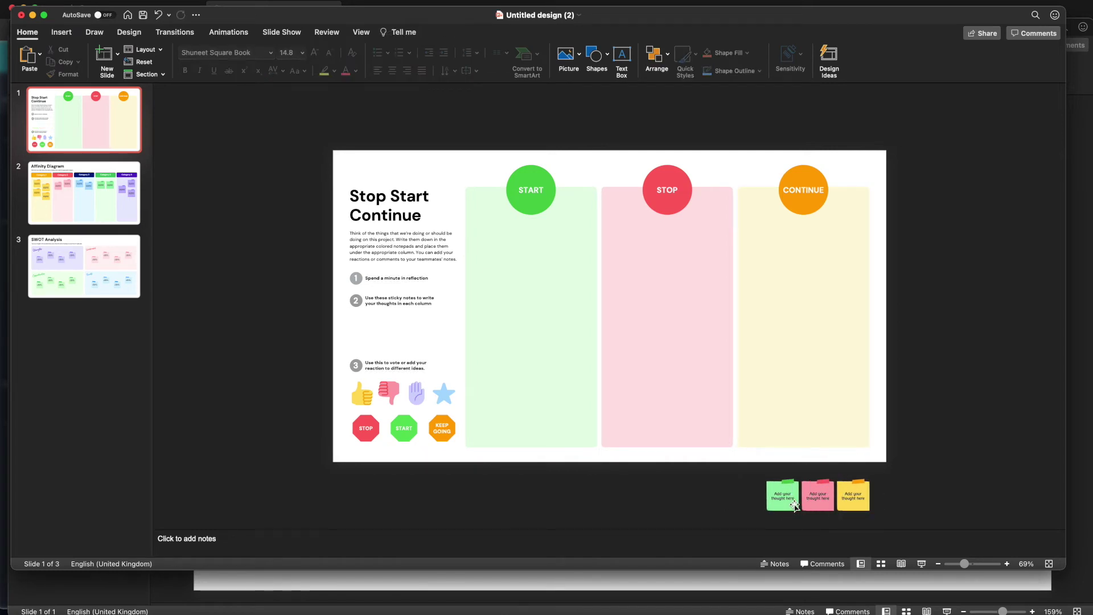
# Step: Move the four reaction icons and the STOP and START octagons off the slide into the area below it
pyautogui.moveTo(338, 380); pyautogui.dragTo(457, 448)
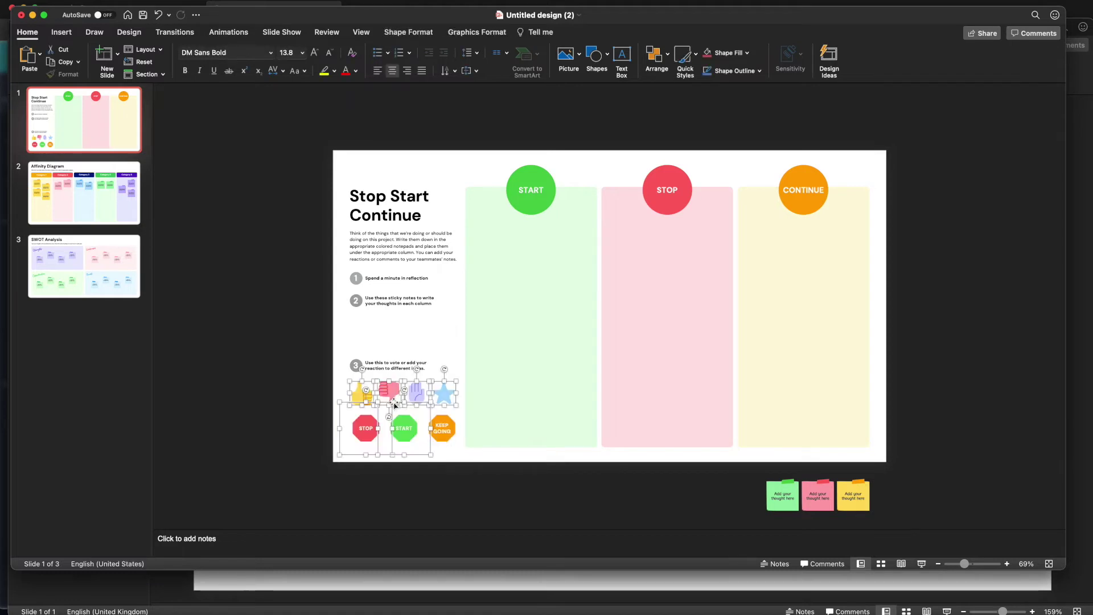
pyautogui.moveTo(393, 397); pyautogui.dragTo(414, 495)
pyautogui.click(516, 505)
pyautogui.moveTo(603, 519); pyautogui.dragTo(457, 497)
# Step: Try to ungroup the KEEP GOING sign, and move its octagon and label below the slide beside the STOP octagon
pyautogui.click(455, 442)
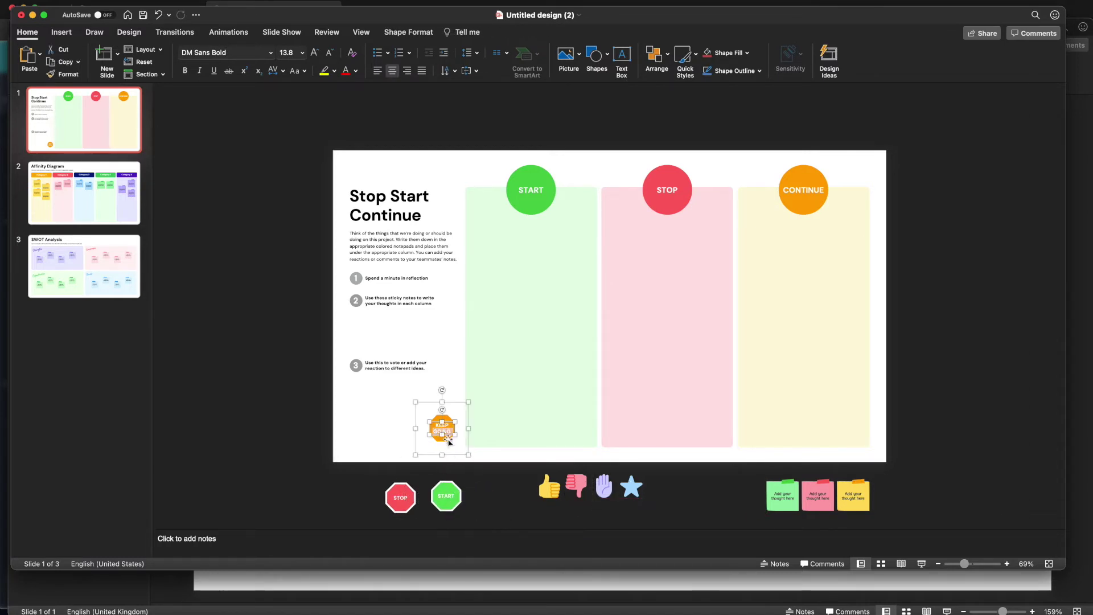
pyautogui.moveTo(447, 419)
pyautogui.mouseDown()
pyautogui.moveTo(469, 457)
pyautogui.moveTo(447, 418)
pyautogui.mouseUp()
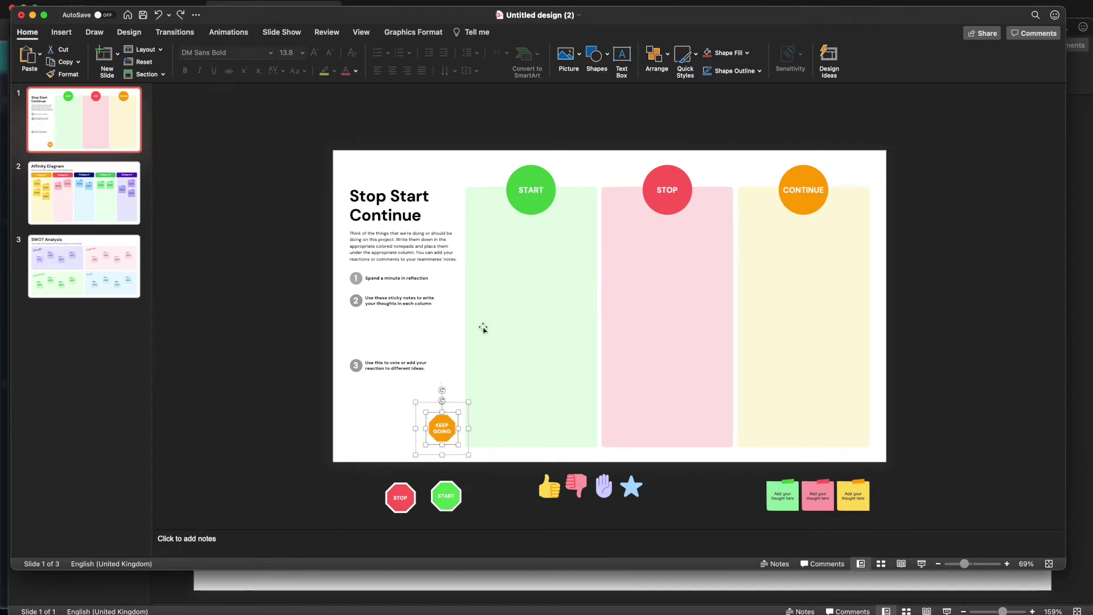
pyautogui.click(669, 57)
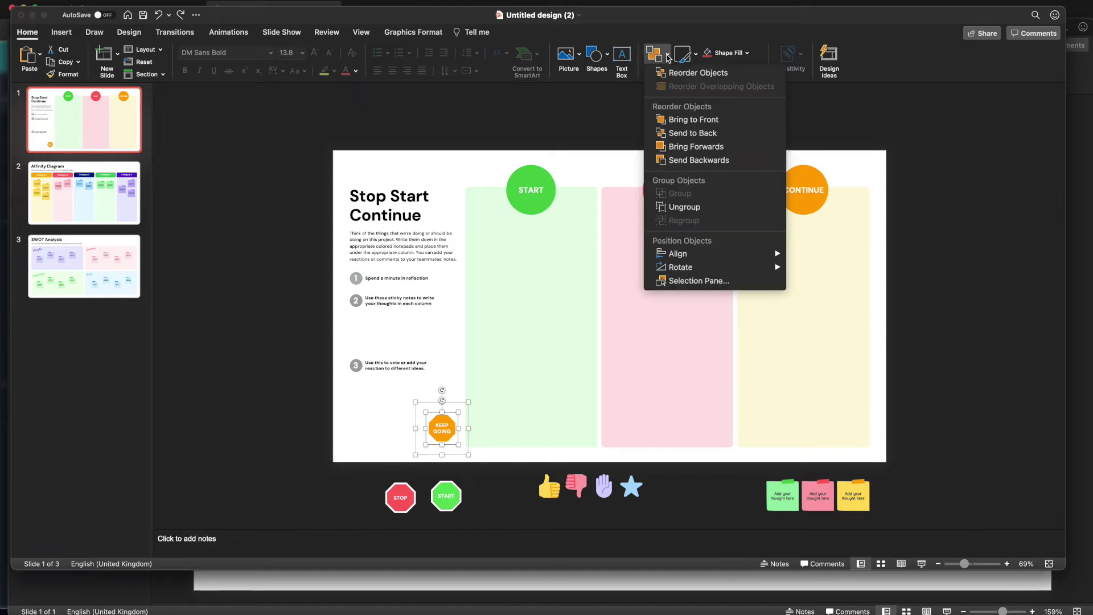
pyautogui.click(710, 208)
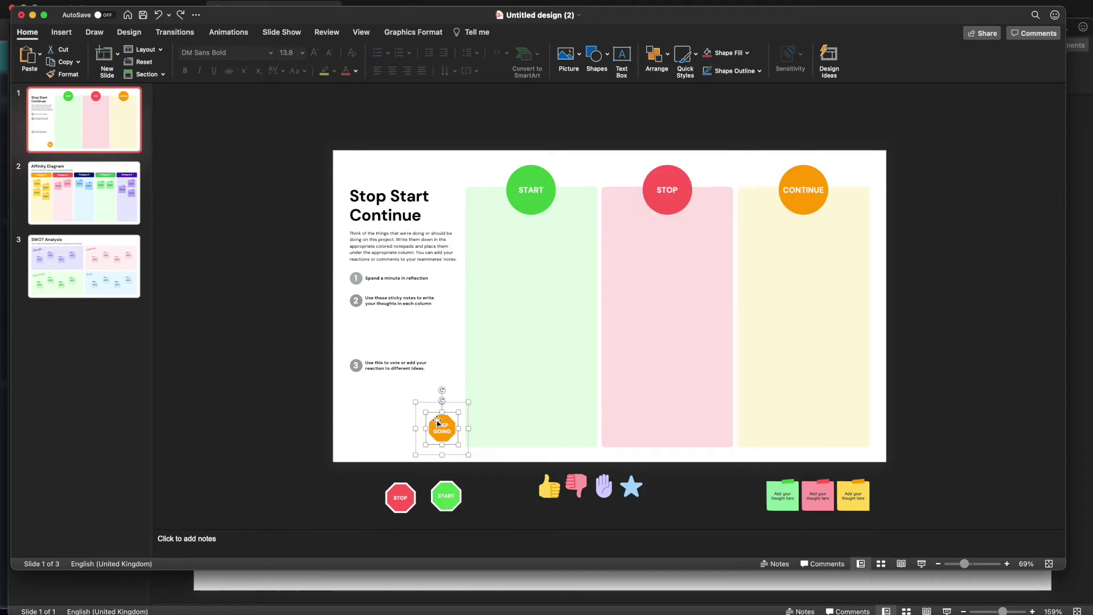
pyautogui.moveTo(440, 424); pyautogui.dragTo(362, 495)
pyautogui.click(448, 418)
pyautogui.moveTo(448, 420); pyautogui.dragTo(315, 406)
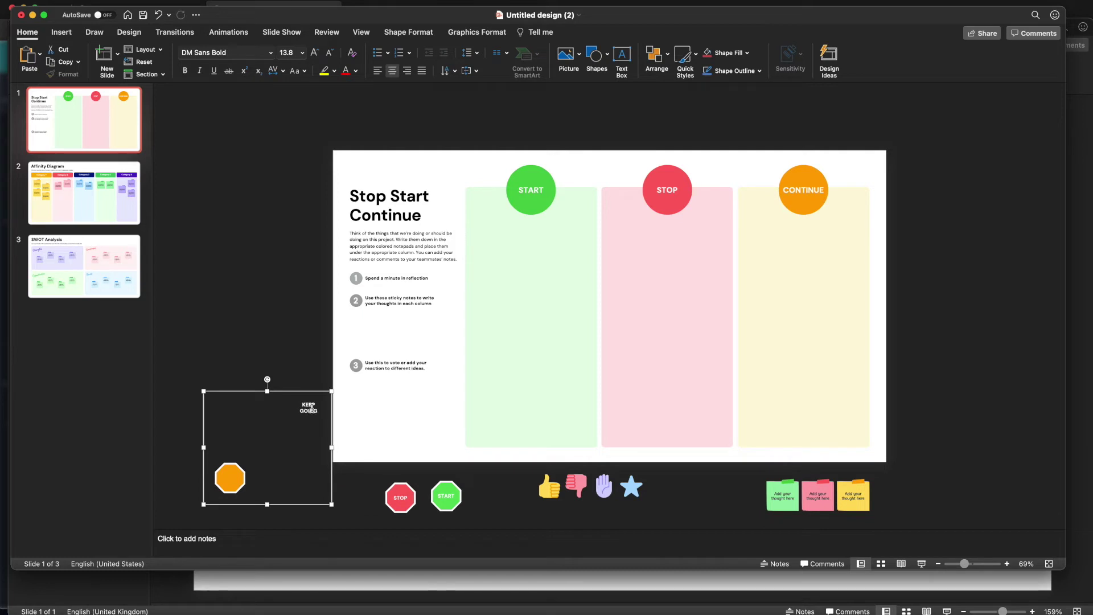
pyautogui.click(308, 407)
pyautogui.moveTo(314, 407); pyautogui.dragTo(369, 466)
pyautogui.click(229, 466)
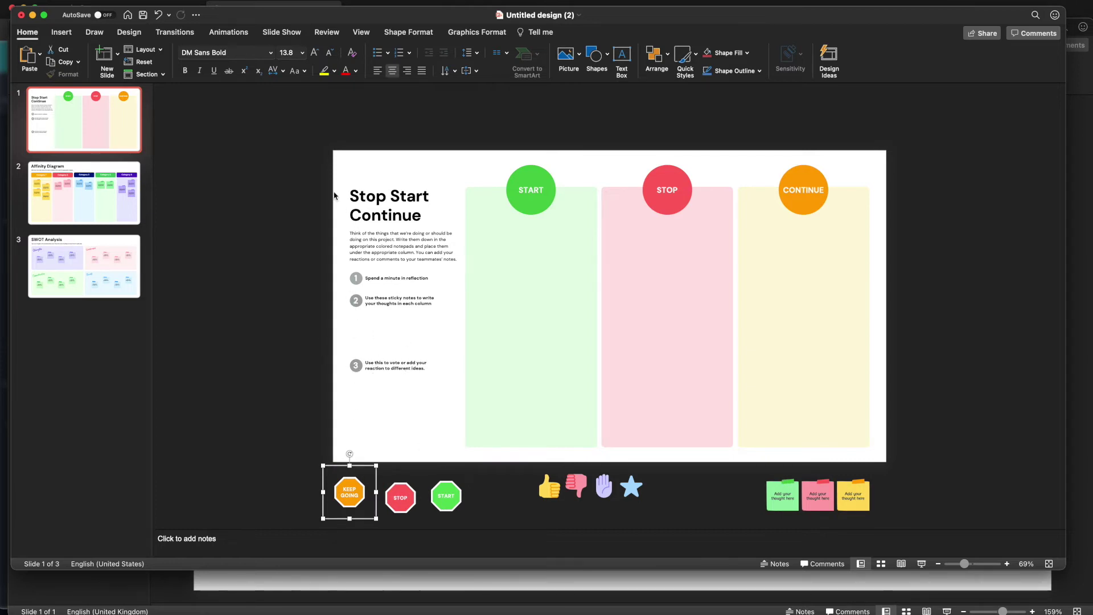
# Step: Move the three numbered instructions off the slide to its left and set their text colour to white
pyautogui.click(344, 181)
pyautogui.moveTo(344, 181); pyautogui.dragTo(447, 405)
pyautogui.moveTo(446, 271); pyautogui.dragTo(311, 275)
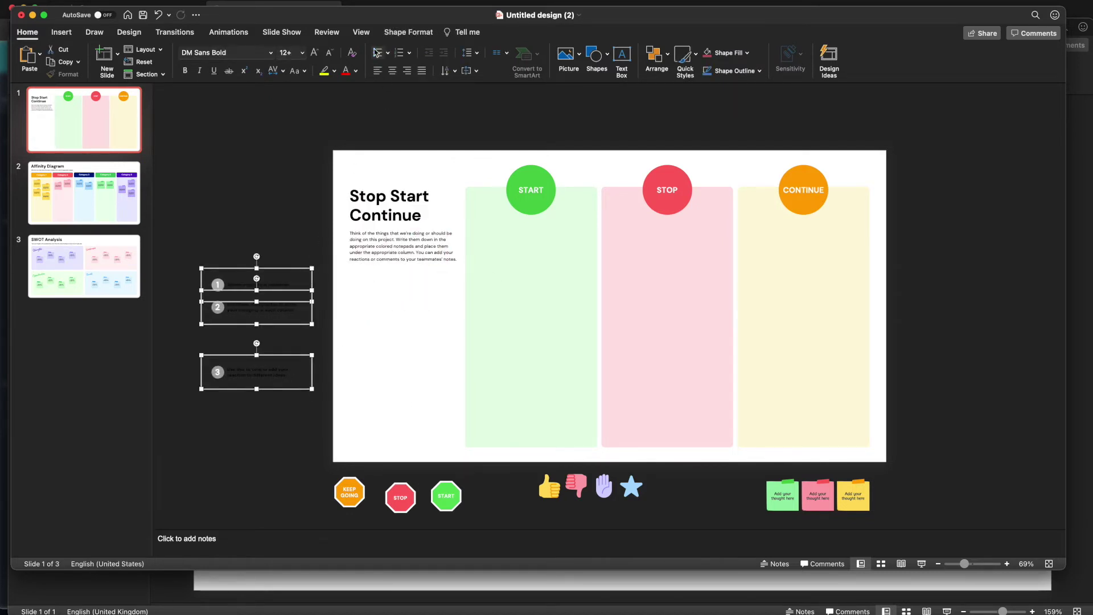
pyautogui.click(356, 70)
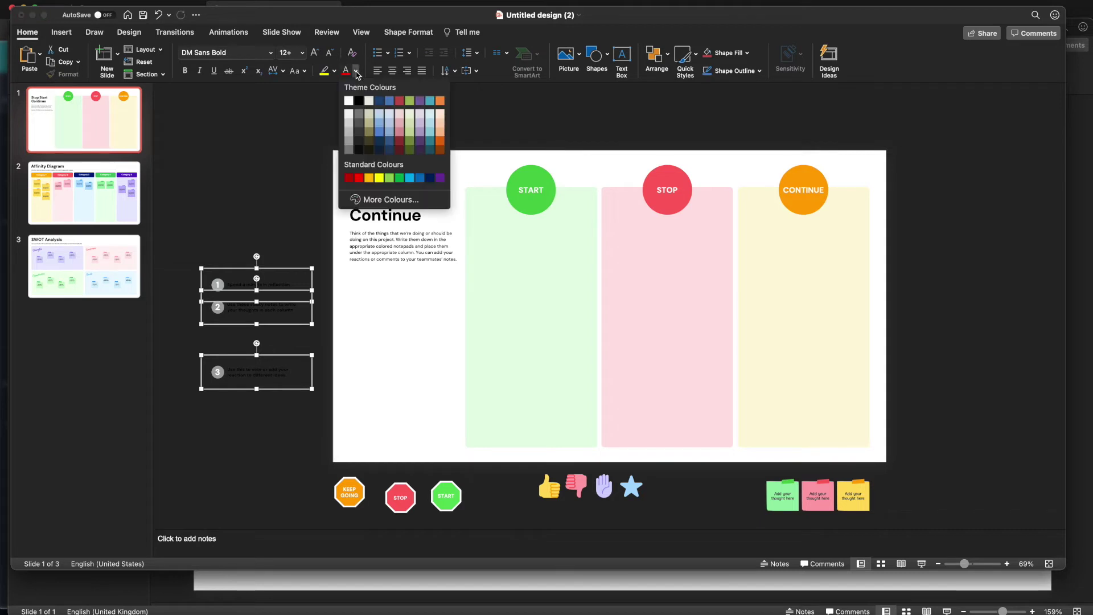
pyautogui.click(349, 103)
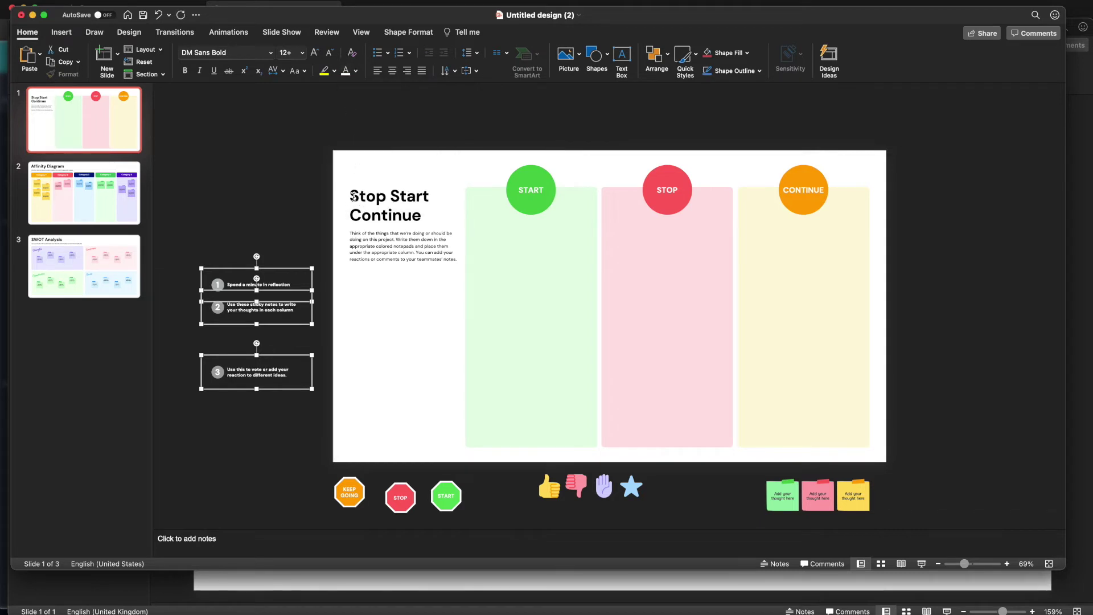
# Step: Move the Stop Start Continue title and description left of the slide, above the instructions, and colour both texts white
pyautogui.moveTo(353, 197); pyautogui.dragTo(398, 225)
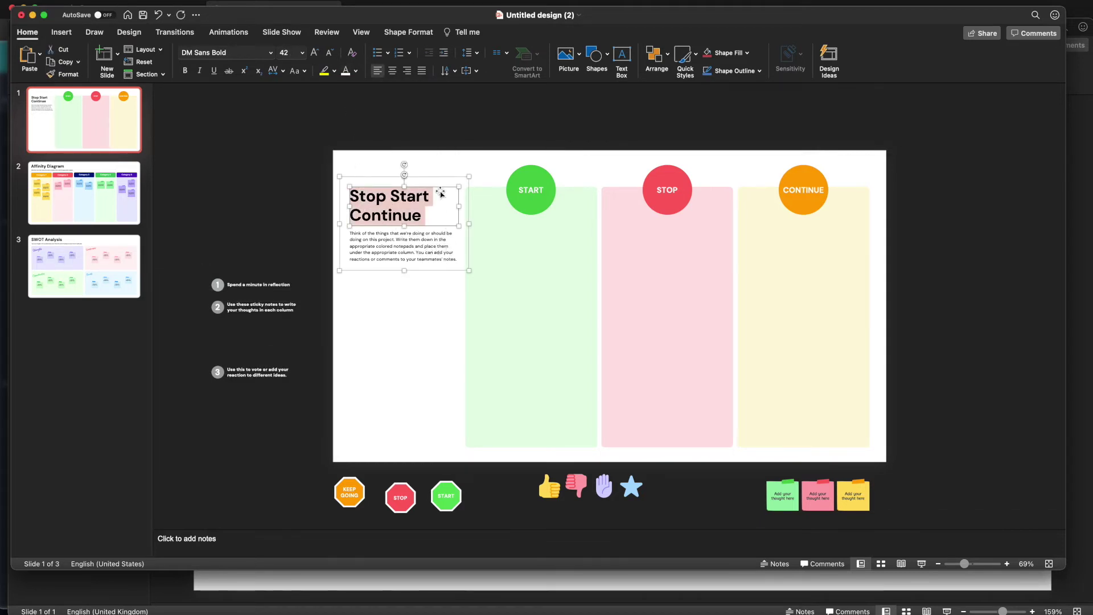
pyautogui.moveTo(441, 174); pyautogui.dragTo(286, 159)
pyautogui.moveTo(199, 181); pyautogui.dragTo(272, 211)
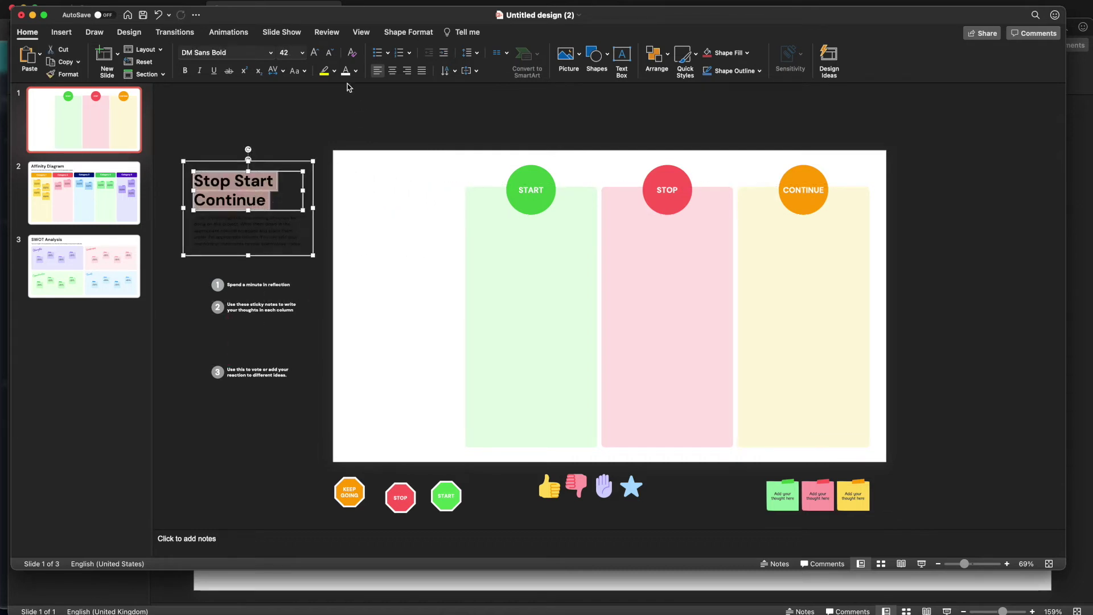
pyautogui.click(195, 219)
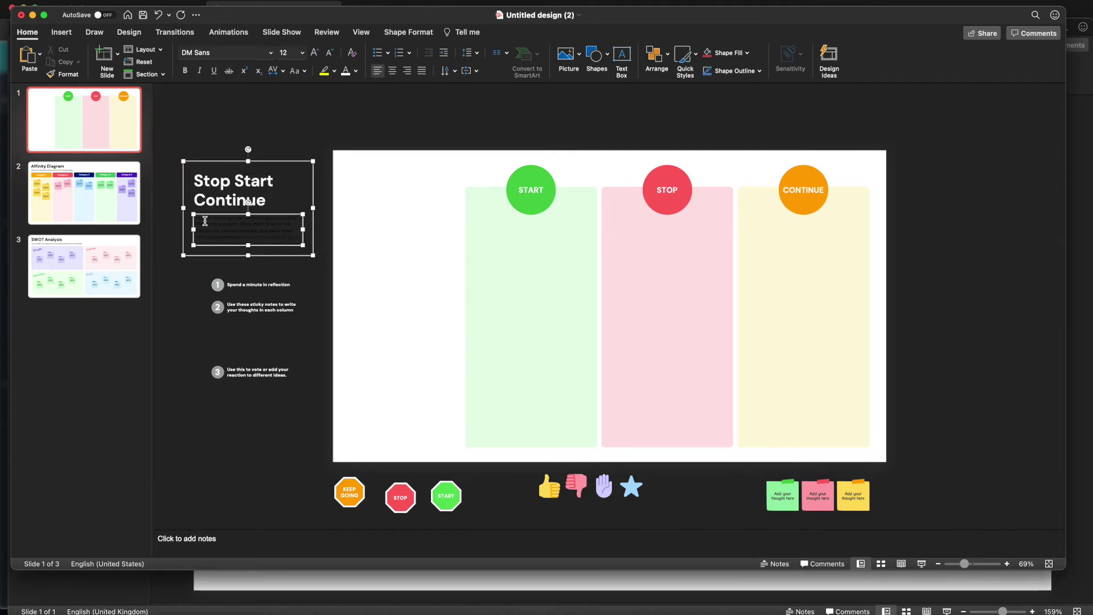
pyautogui.tripleClick(205, 221)
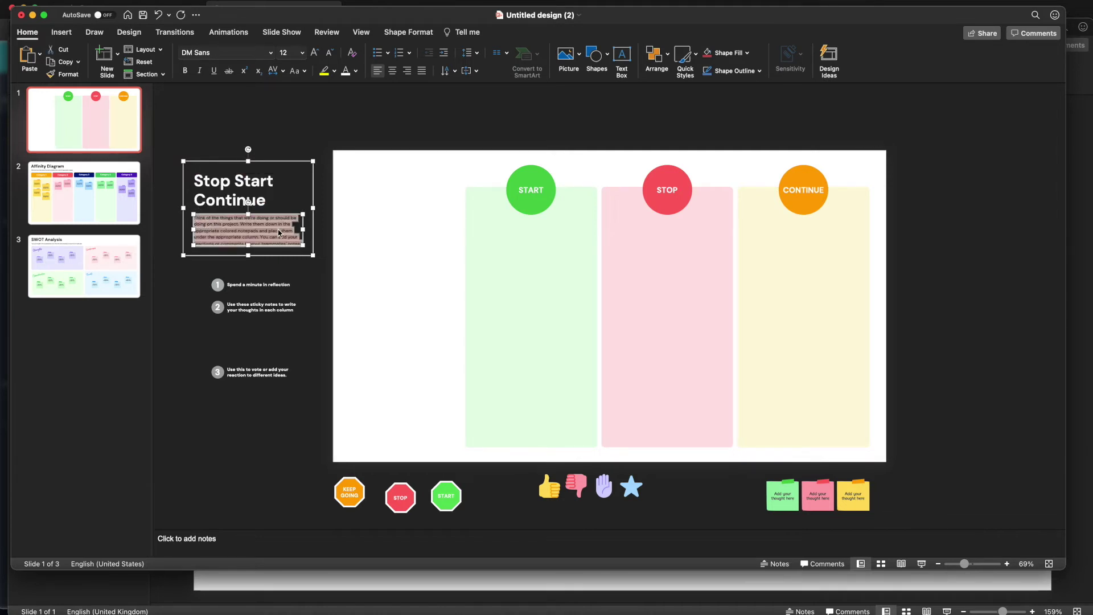
pyautogui.click(274, 450)
# Step: Move instruction 3 up so it sits closely beneath instruction 2 beside the slide
pyautogui.click(255, 376)
pyautogui.click(274, 359)
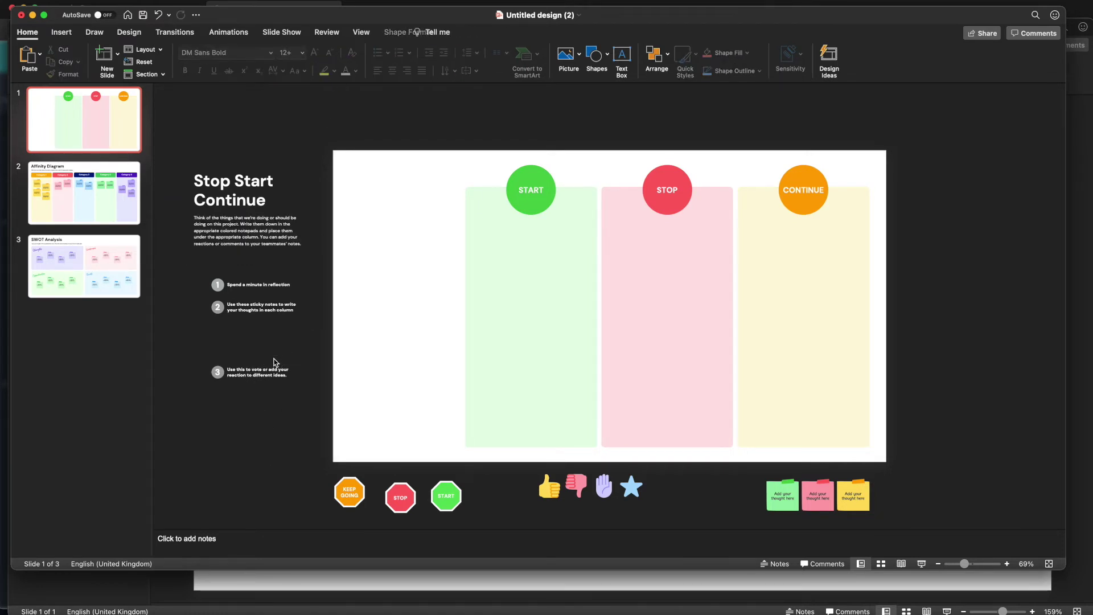
pyautogui.click(275, 364)
pyautogui.moveTo(277, 356); pyautogui.dragTo(277, 320)
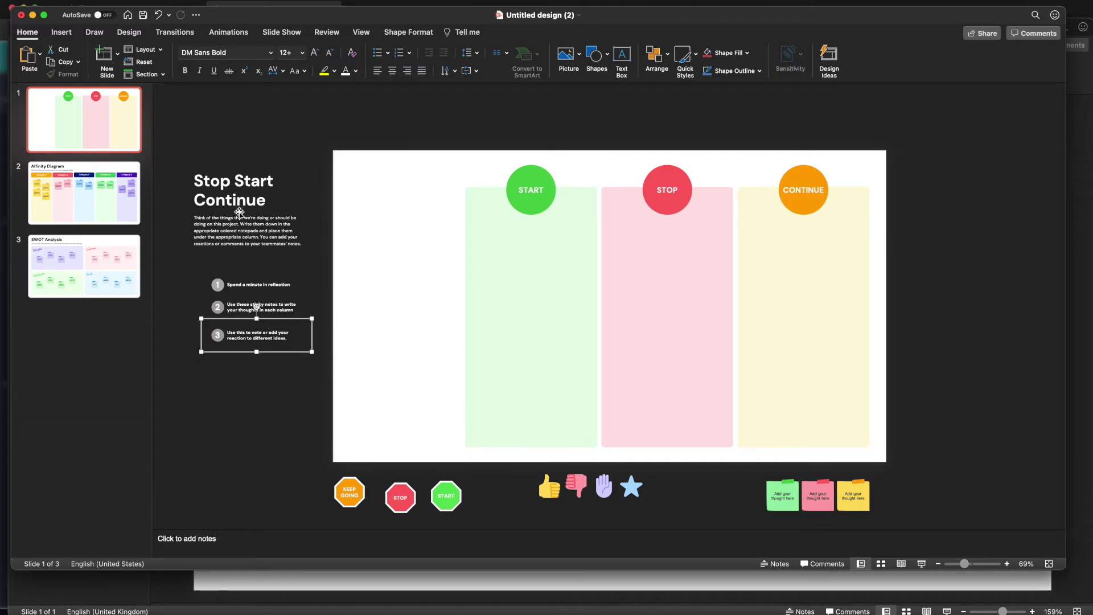
# Step: Widen the green START column towards the slide's left edge and centre the START circle over it
pyautogui.click(528, 261)
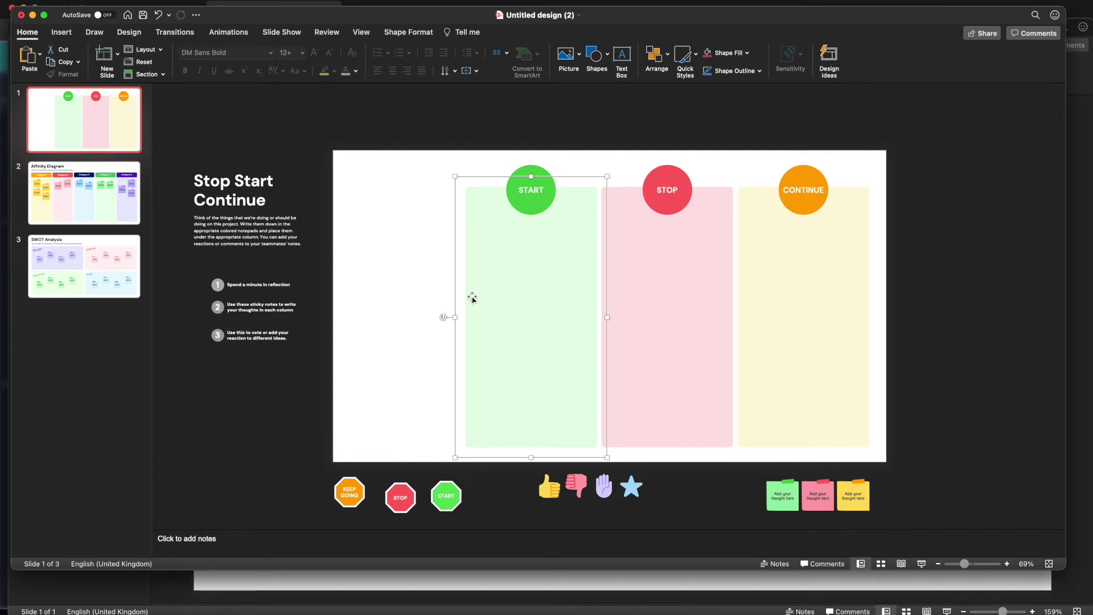
pyautogui.moveTo(455, 317); pyautogui.dragTo(420, 317)
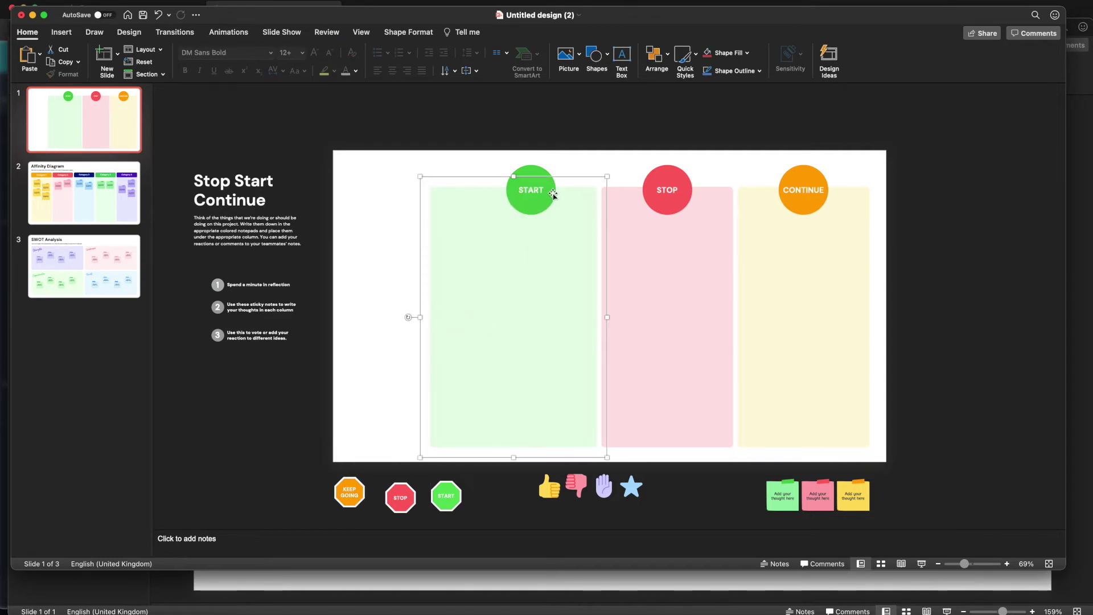
pyautogui.moveTo(534, 170); pyautogui.dragTo(509, 174)
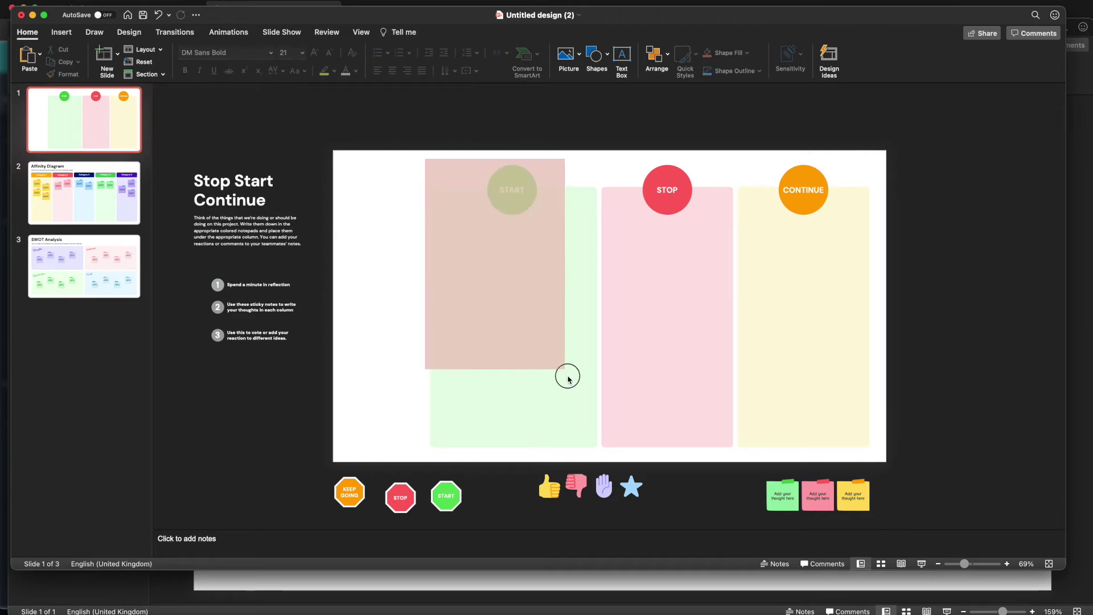